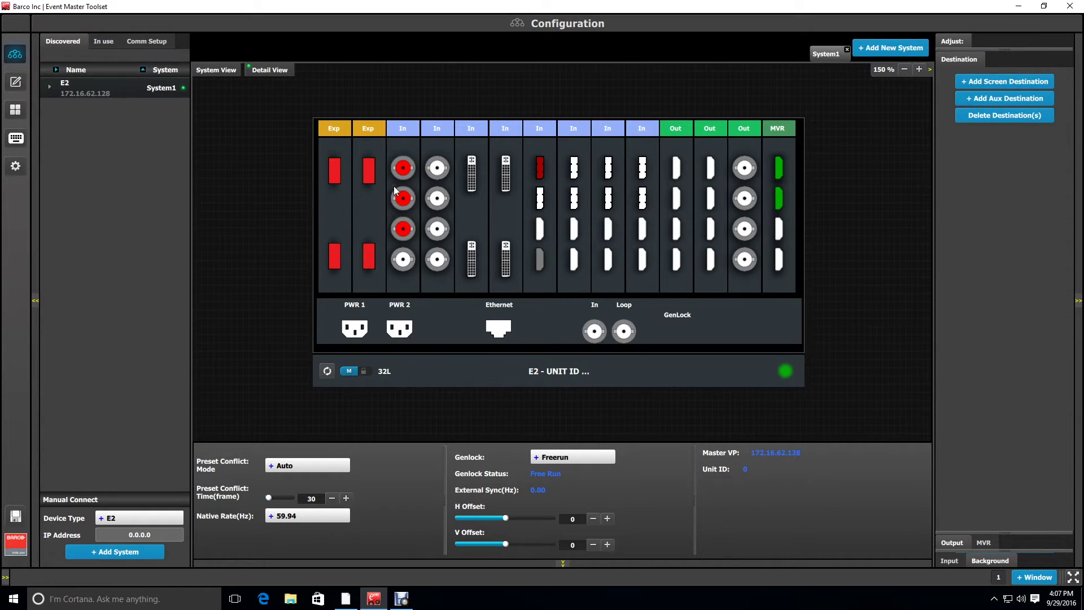
Review Background1's input settings from the backgrounds list
{"action": "left_click", "coordinate": [539, 170]}
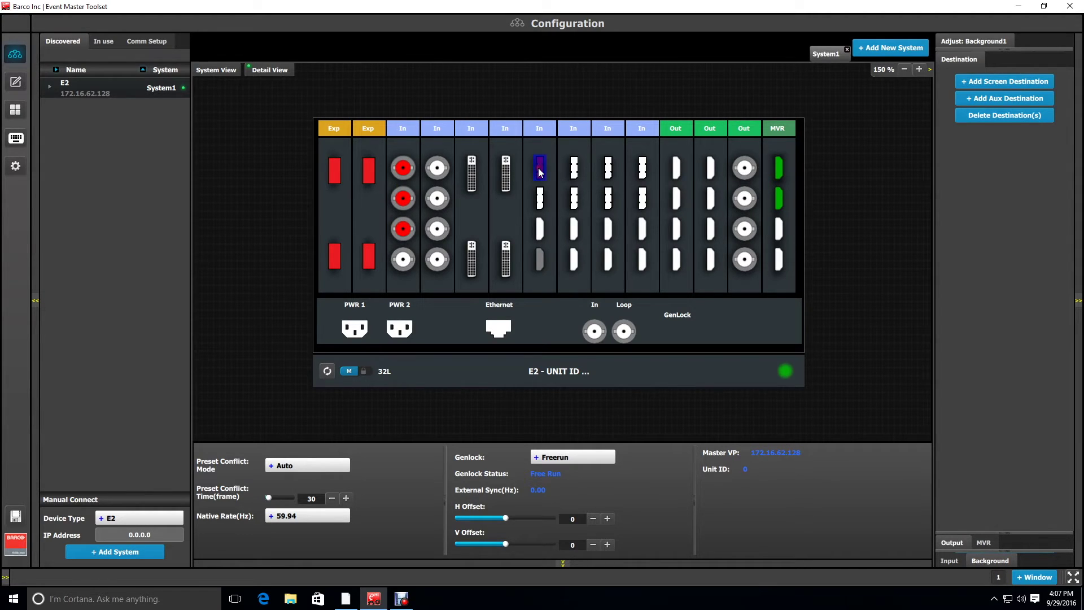
{"action": "left_click", "coordinate": [991, 560]}
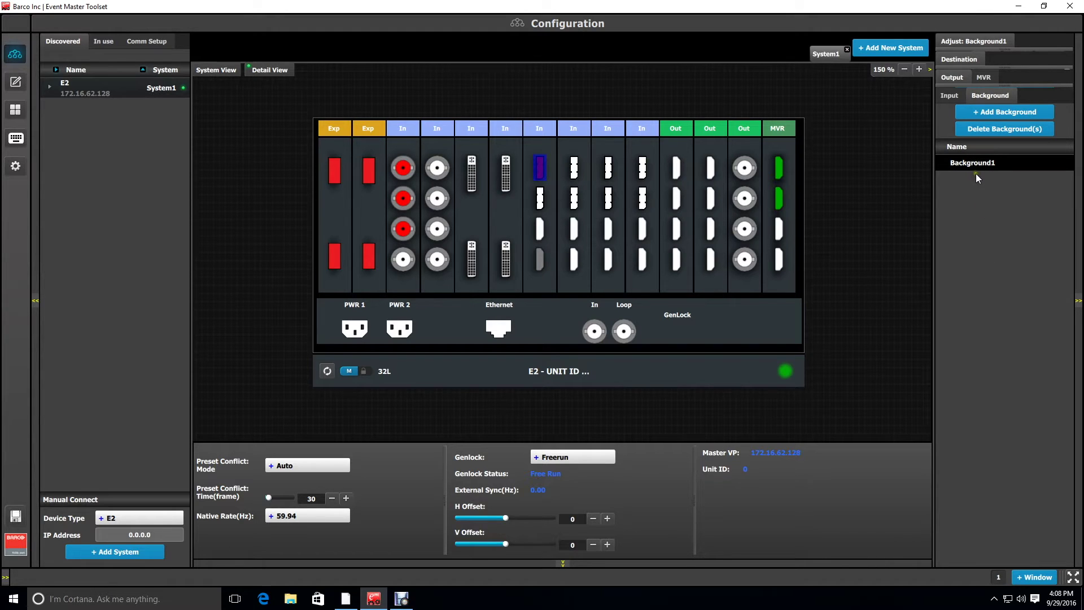
{"action": "left_click", "coordinate": [995, 39]}
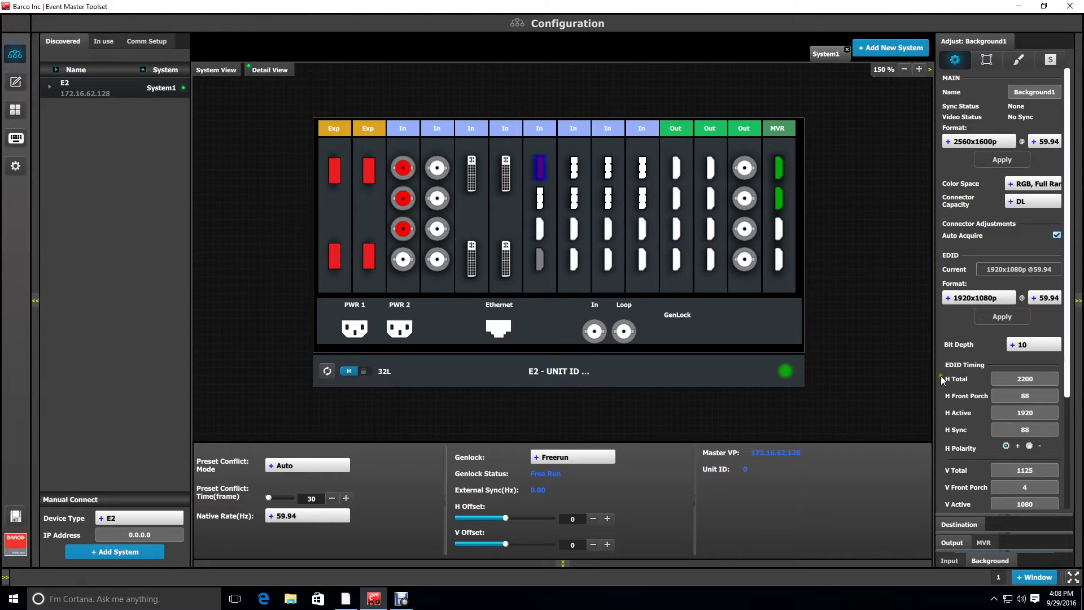
Return to the destination options and select the first output connector
{"action": "left_click", "coordinate": [966, 522]}
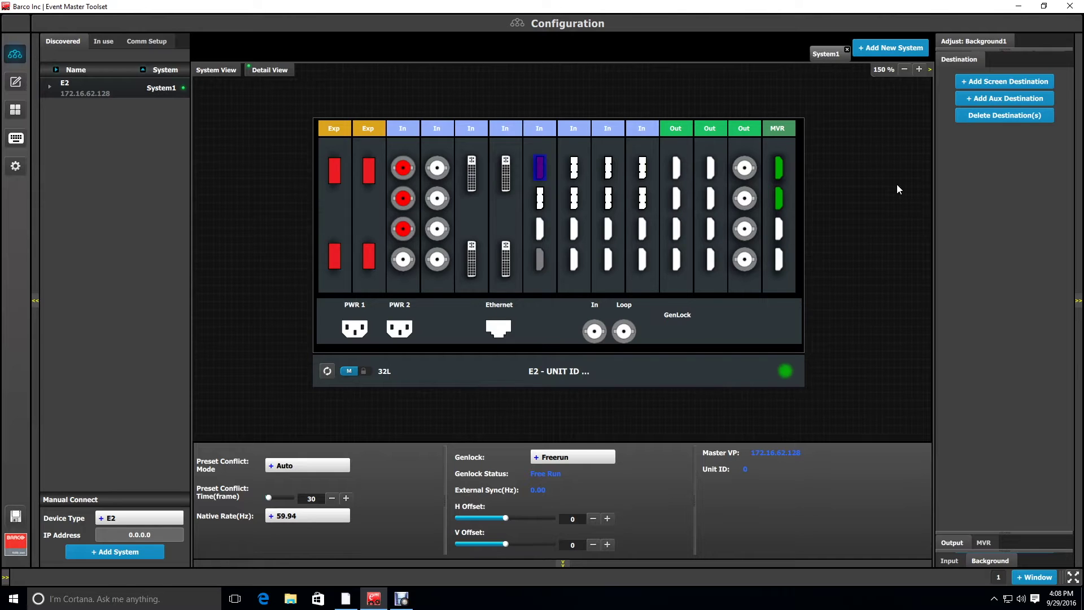
{"action": "left_click", "coordinate": [675, 169]}
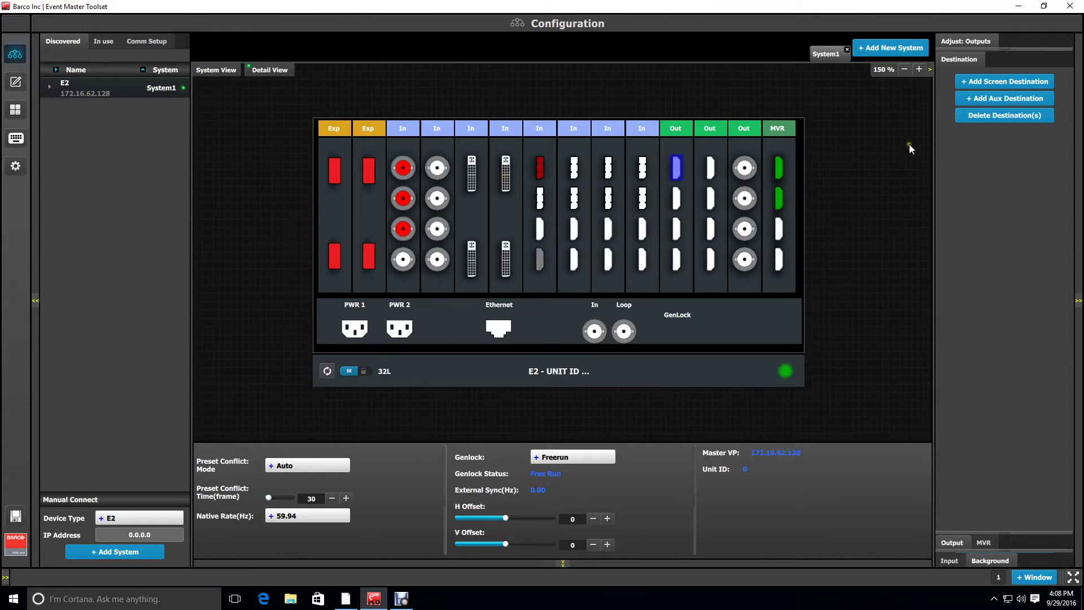
{"action": "left_click", "coordinate": [970, 86]}
Create screen destination ScreenDest1 and drag the Out connectors onto it
{"action": "left_click", "coordinate": [972, 84]}
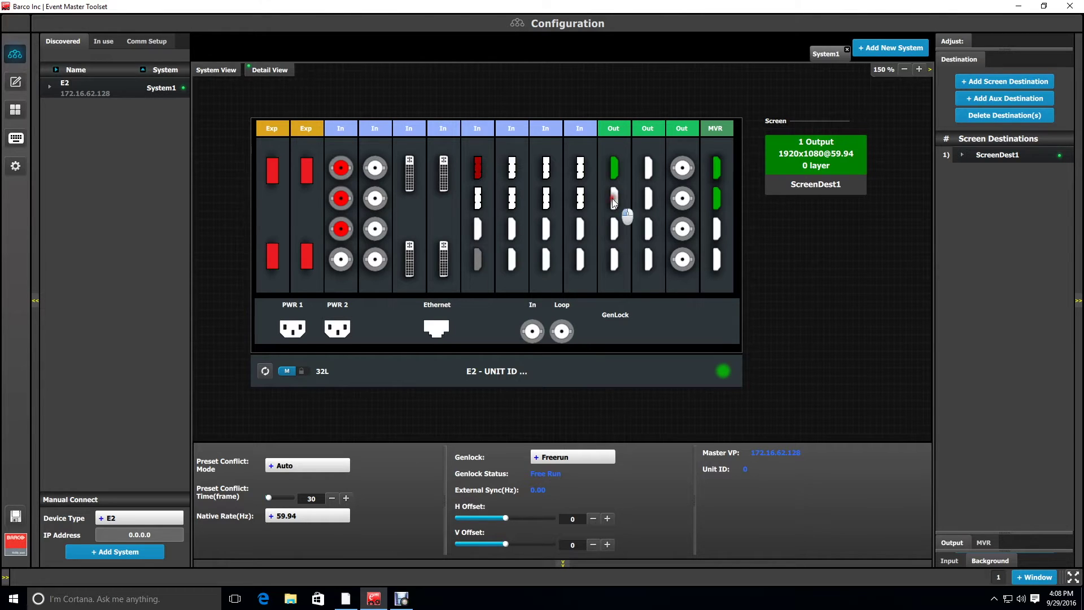
{"action": "left_click_drag", "start_coordinate": [614, 201], "coordinate": [804, 170]}
{"action": "left_click_drag", "start_coordinate": [613, 233], "coordinate": [786, 173]}
Assign three layers to ScreenDest1 from its Assign settings
{"action": "left_click", "coordinate": [822, 168]}
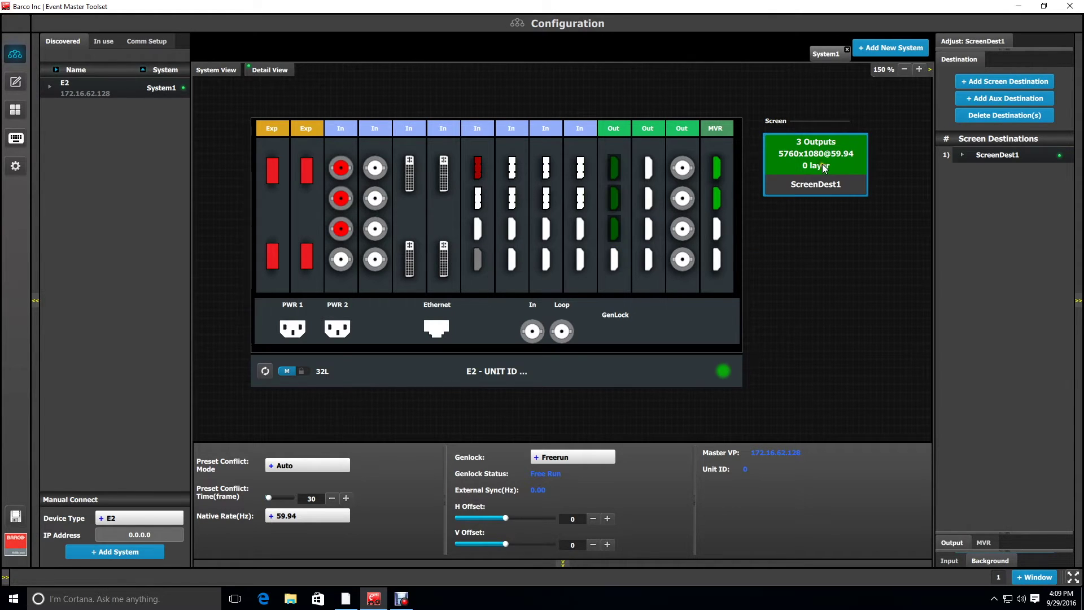
{"action": "left_click", "coordinate": [955, 41]}
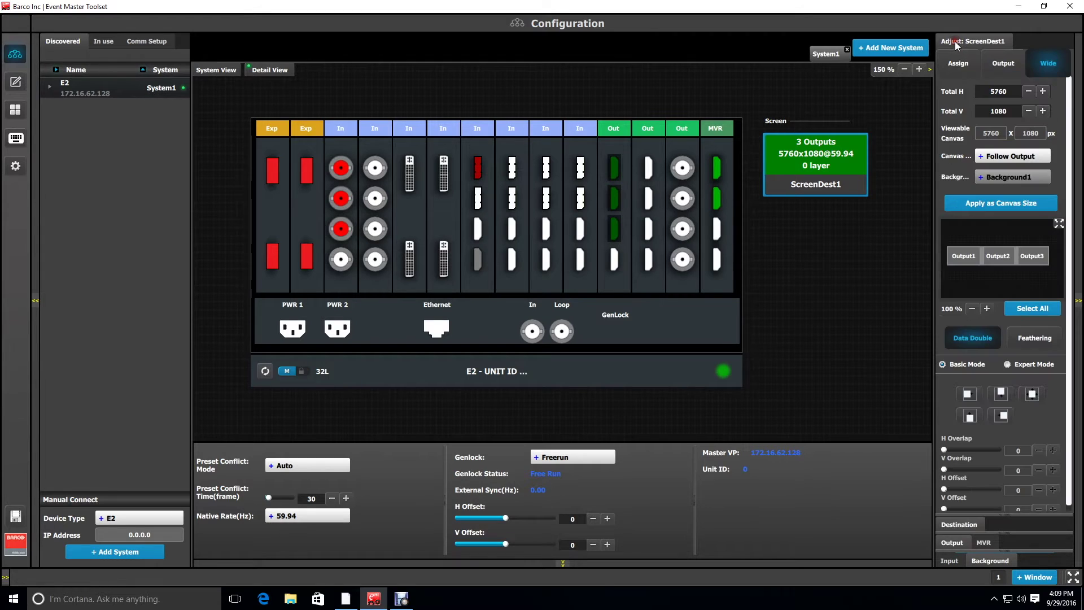
{"action": "left_click", "coordinate": [959, 63]}
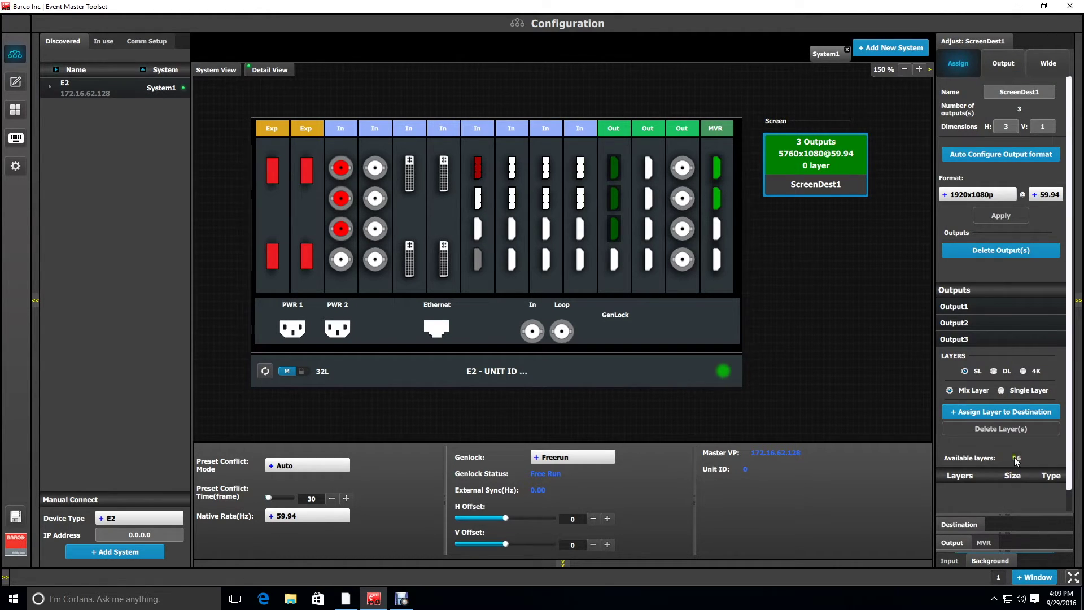
{"action": "left_click", "coordinate": [1010, 413]}
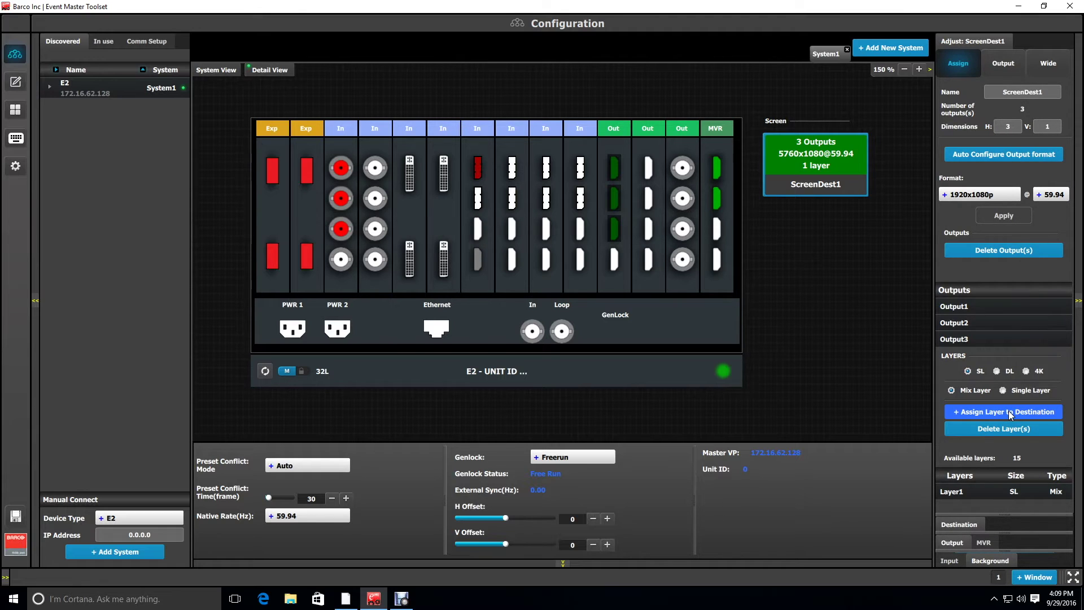
{"action": "left_click", "coordinate": [1011, 413]}
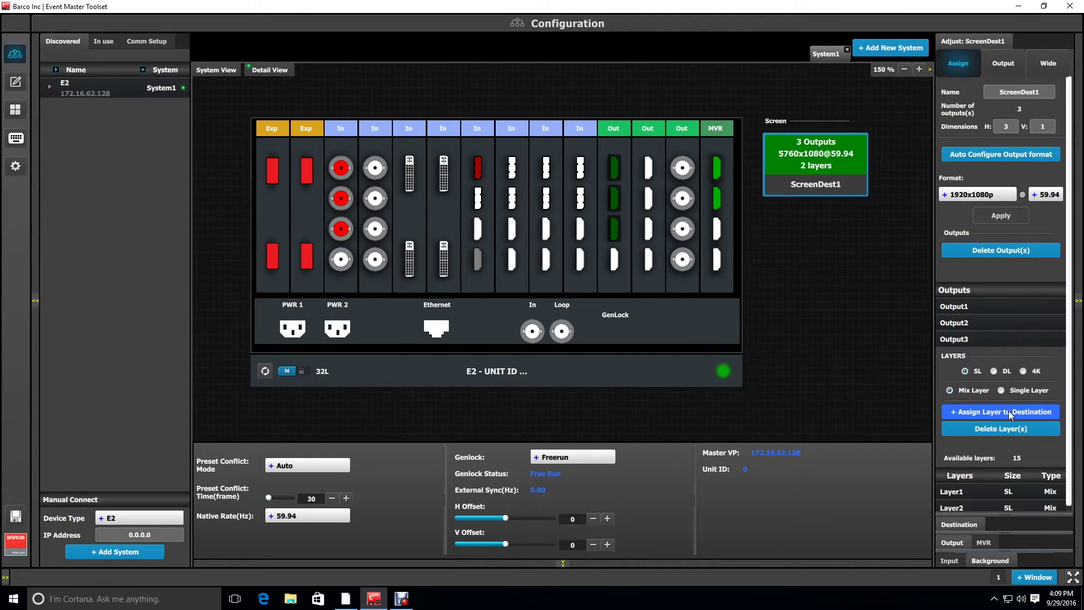
{"action": "left_click", "coordinate": [1010, 412]}
Set ScreenDest1's canvas to use Background1 and apply it as the canvas size
{"action": "left_click", "coordinate": [1036, 58]}
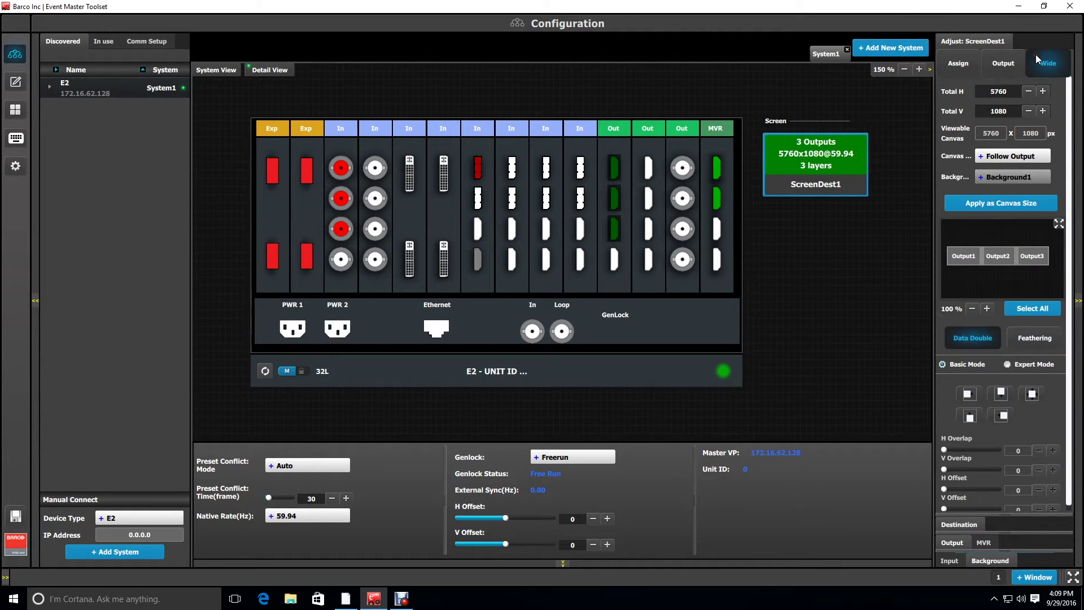
{"action": "left_click", "coordinate": [1010, 156]}
{"action": "left_click", "coordinate": [1012, 202]}
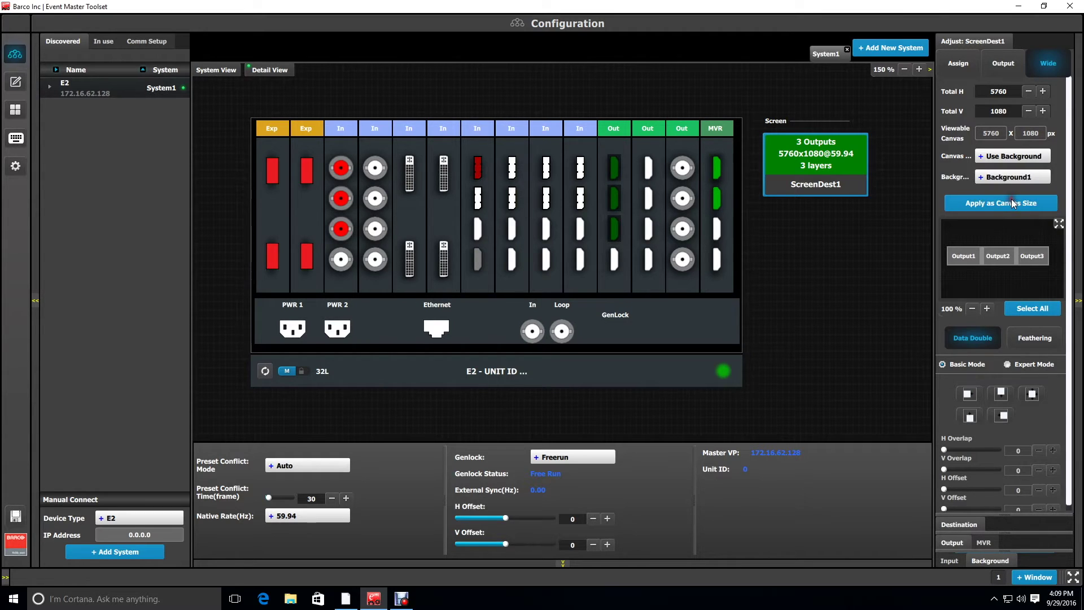
{"action": "left_click", "coordinate": [1030, 176]}
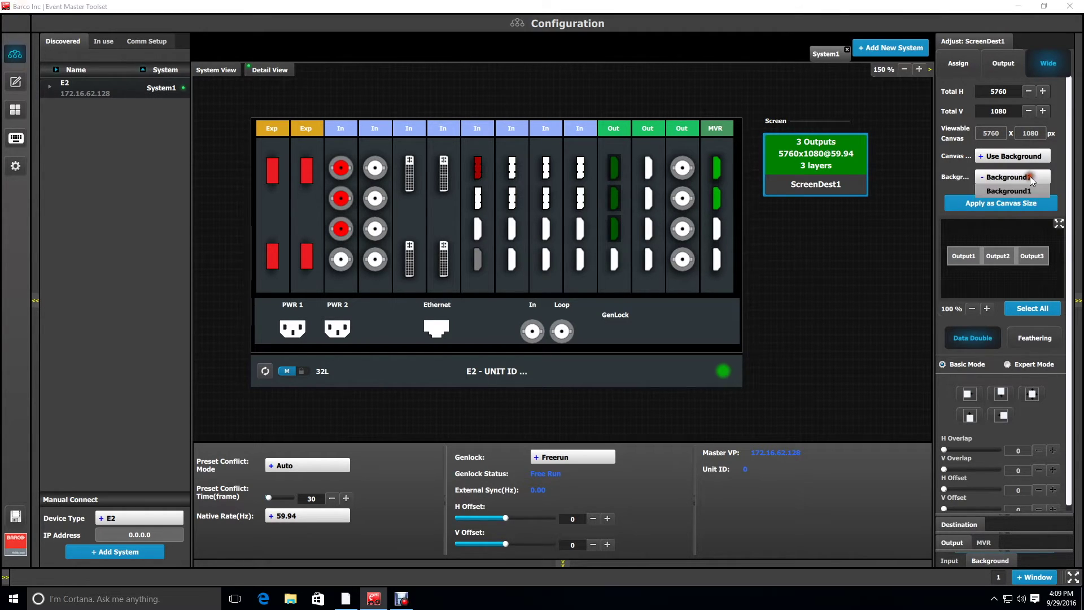
{"action": "left_click", "coordinate": [1023, 190]}
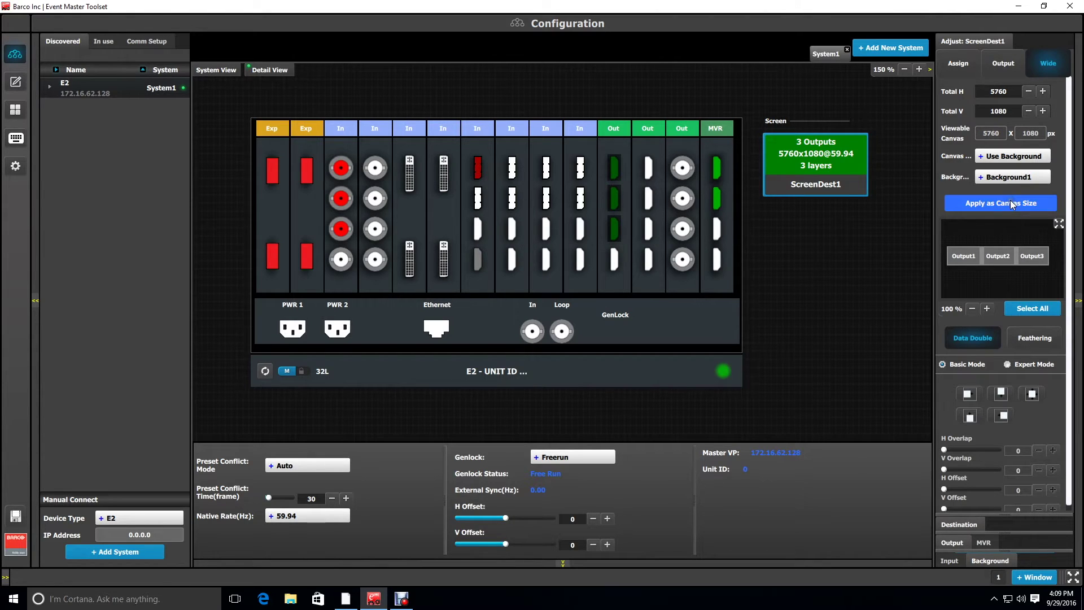
{"action": "left_click", "coordinate": [1009, 204]}
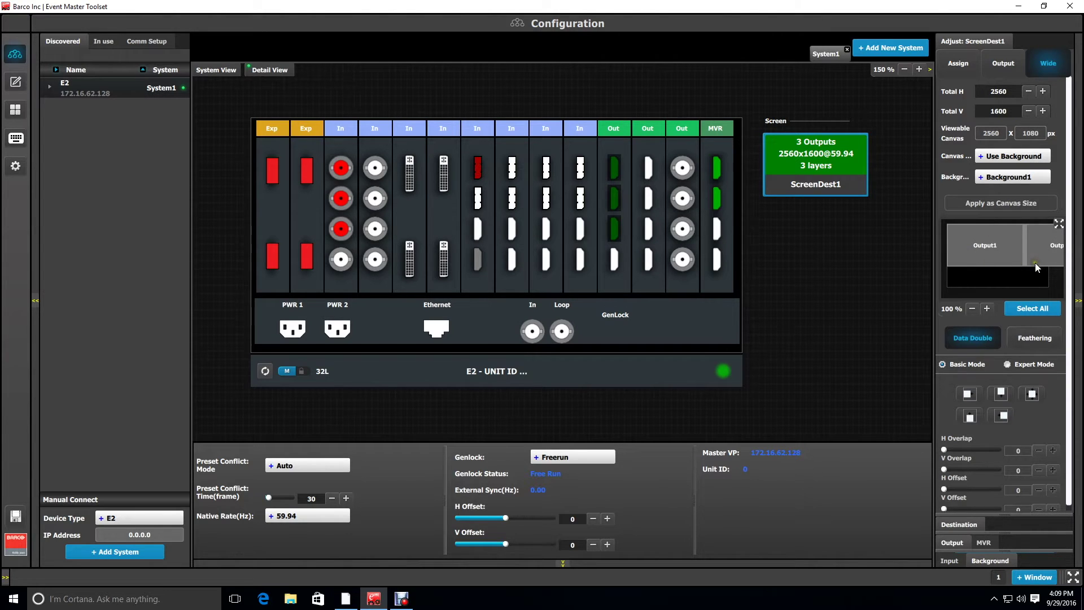
Show the canvas layout zoomed out so Output1–Output3 are all visible
{"action": "left_click", "coordinate": [1058, 225]}
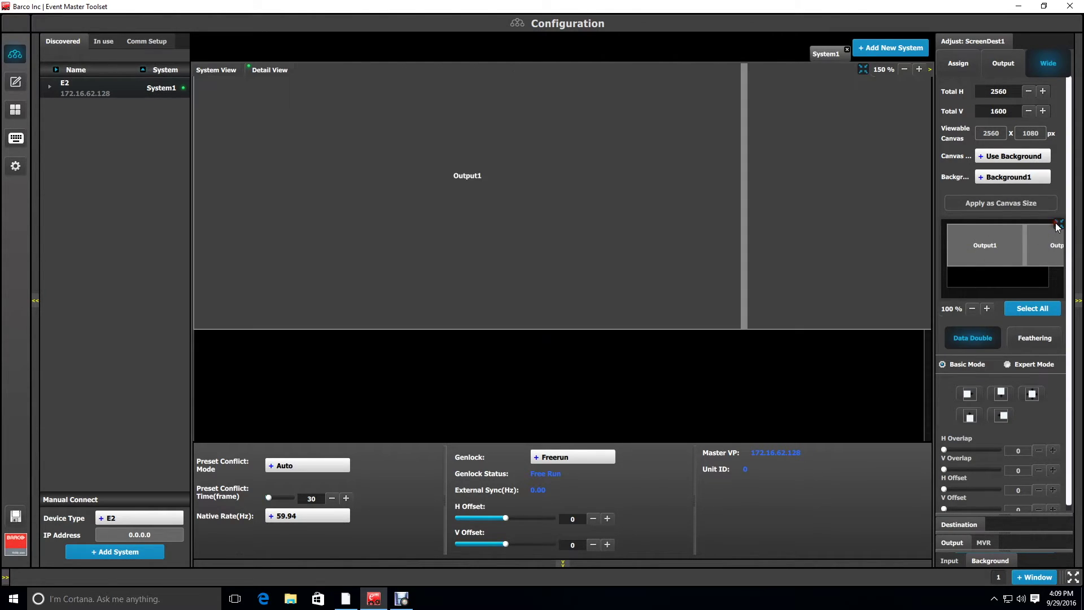
{"action": "left_click", "coordinate": [903, 69]}
{"action": "left_click", "coordinate": [903, 69]}
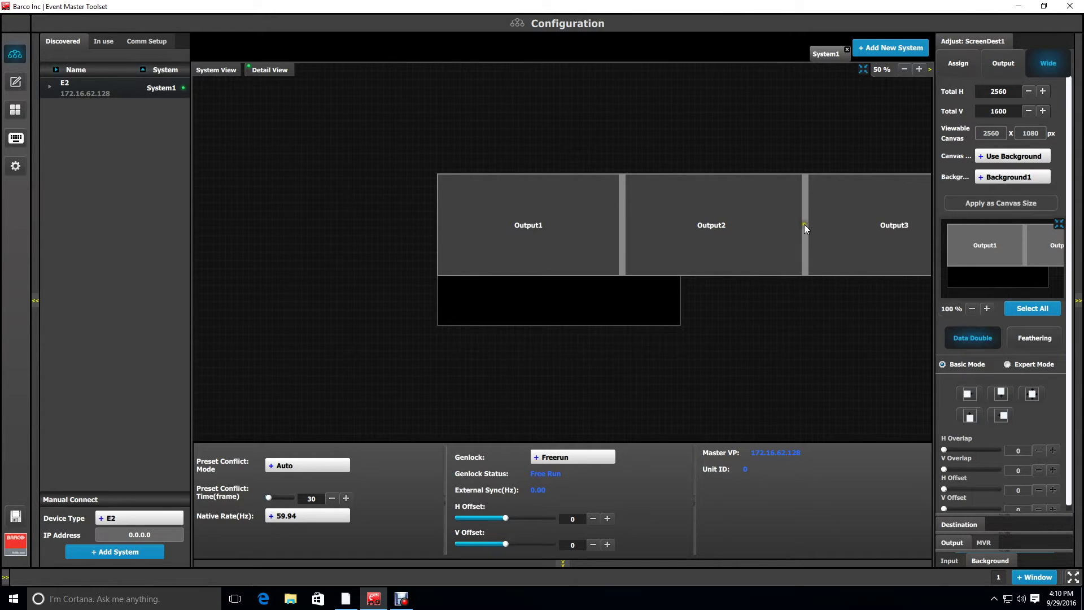
{"action": "left_click", "coordinate": [873, 250]}
Give Output2 H offset 0 and V offset 832, stacking it below Output1
{"action": "left_click", "coordinate": [1007, 363]}
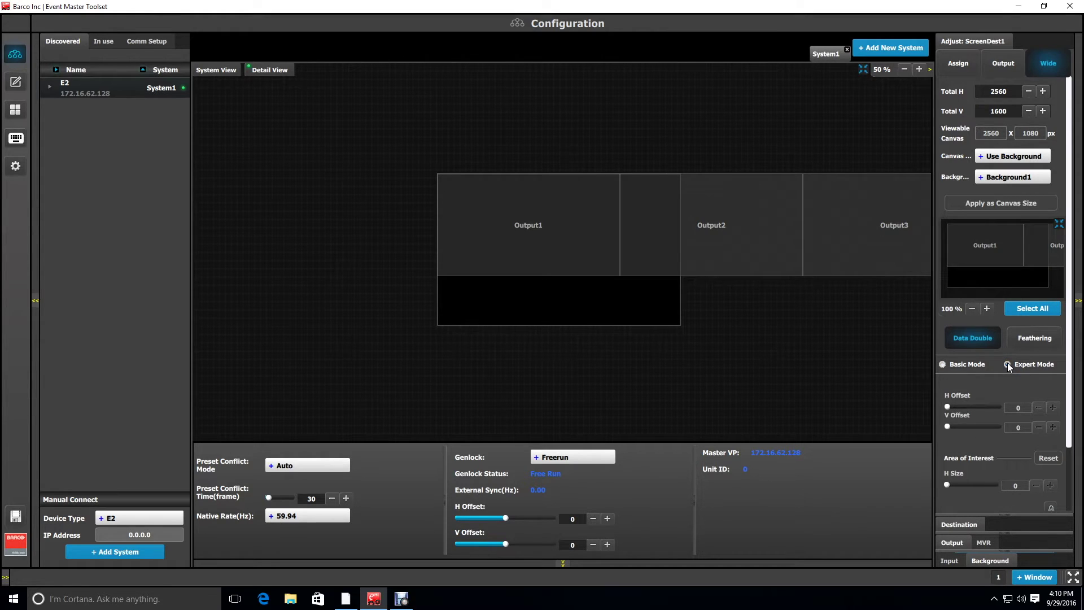
{"action": "left_click", "coordinate": [825, 351]}
{"action": "left_click", "coordinate": [714, 234]}
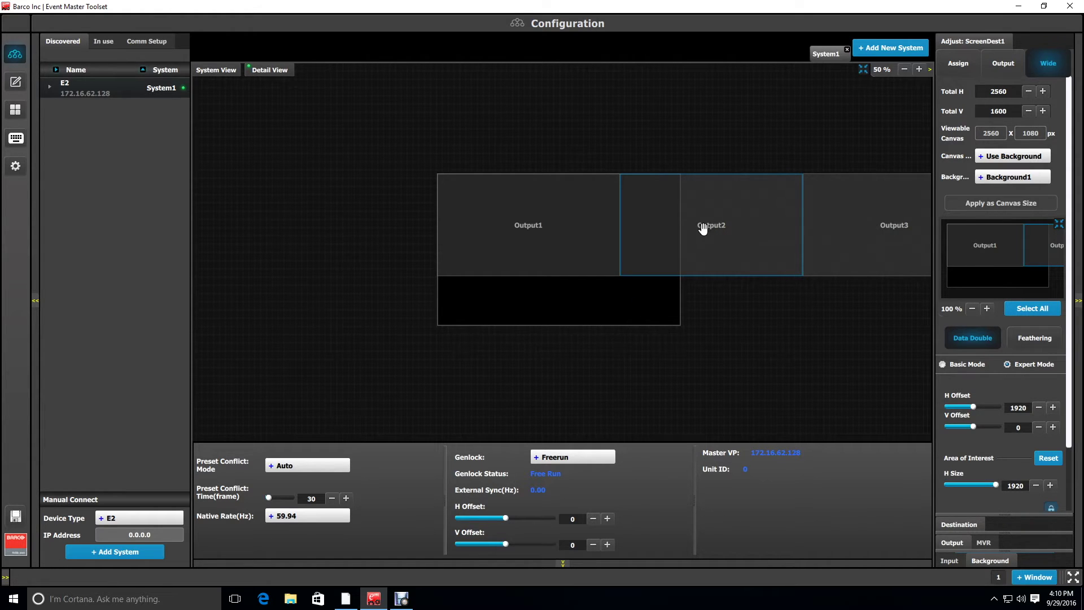
{"action": "double_click", "coordinate": [1013, 407]}
{"action": "type", "text": "0"}
{"action": "key", "text": "Return"}
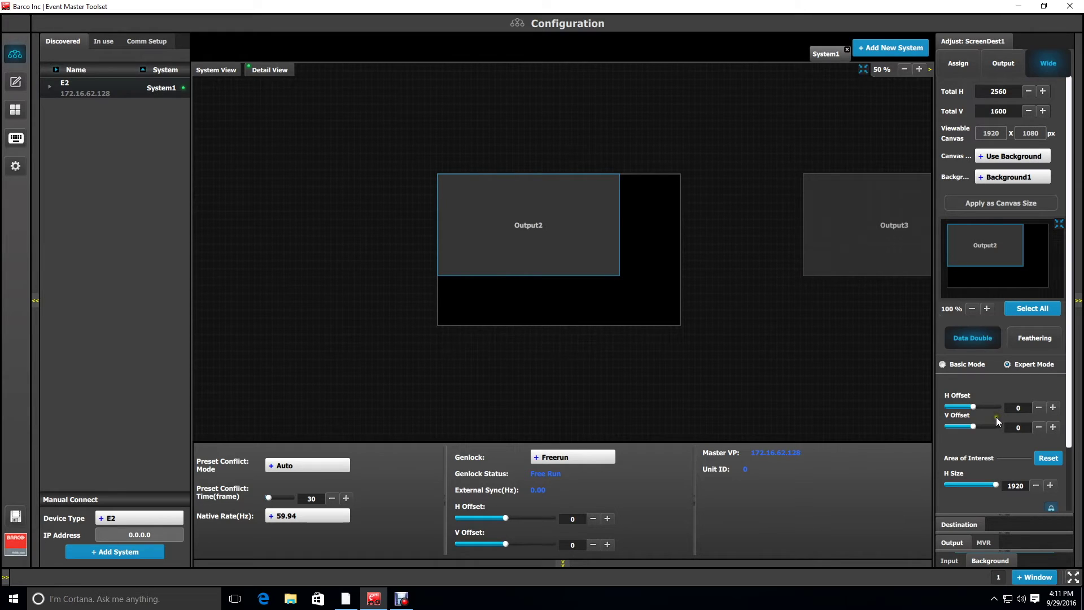
{"action": "double_click", "coordinate": [1018, 426]}
{"action": "type", "text": "832"}
{"action": "key", "text": "Return"}
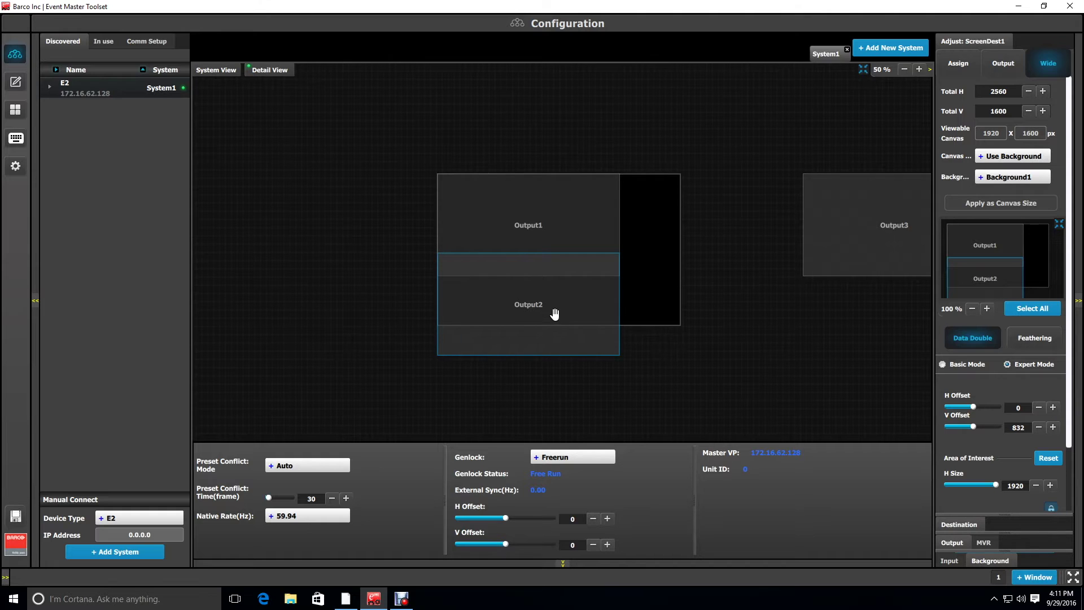
{"action": "left_click", "coordinate": [532, 311]}
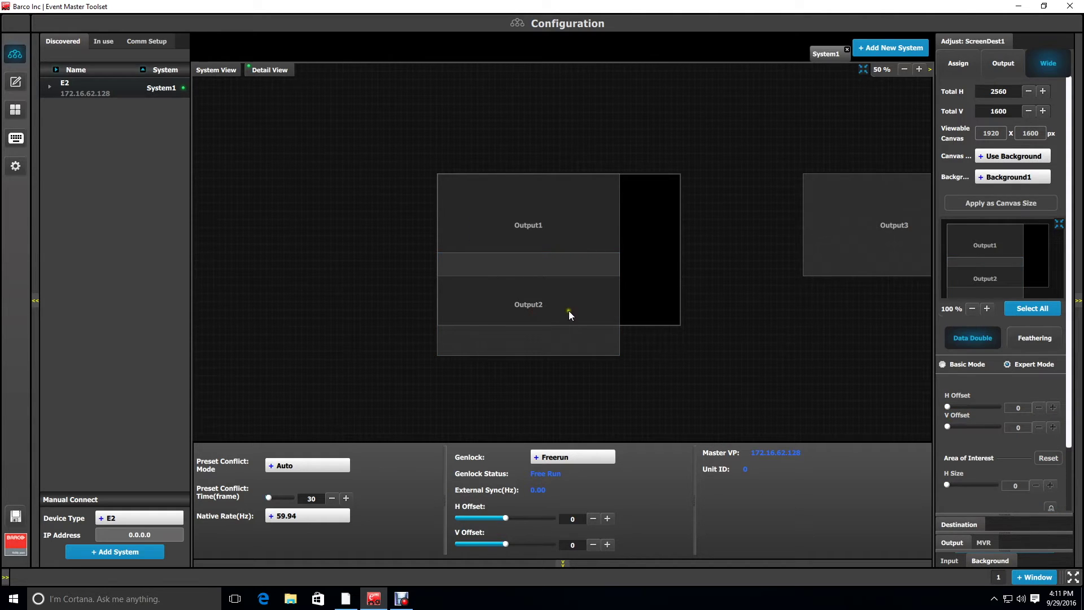
Move Output3 to H offset 1600 and V offset 200
{"action": "left_click", "coordinate": [868, 236]}
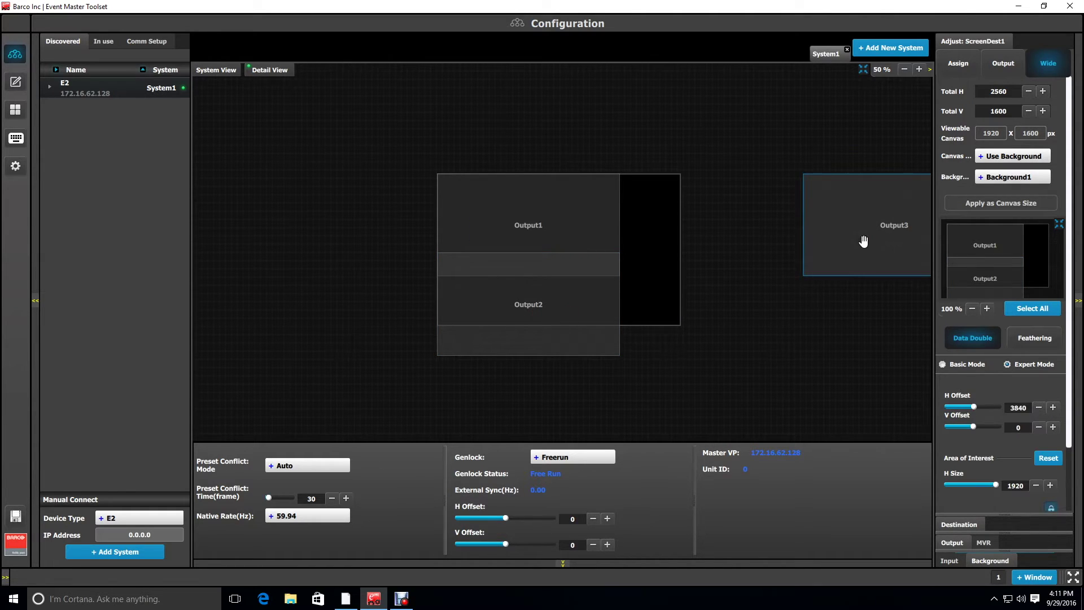
{"action": "double_click", "coordinate": [1017, 406]}
{"action": "type", "text": "600"}
{"action": "double_click", "coordinate": [1020, 428]}
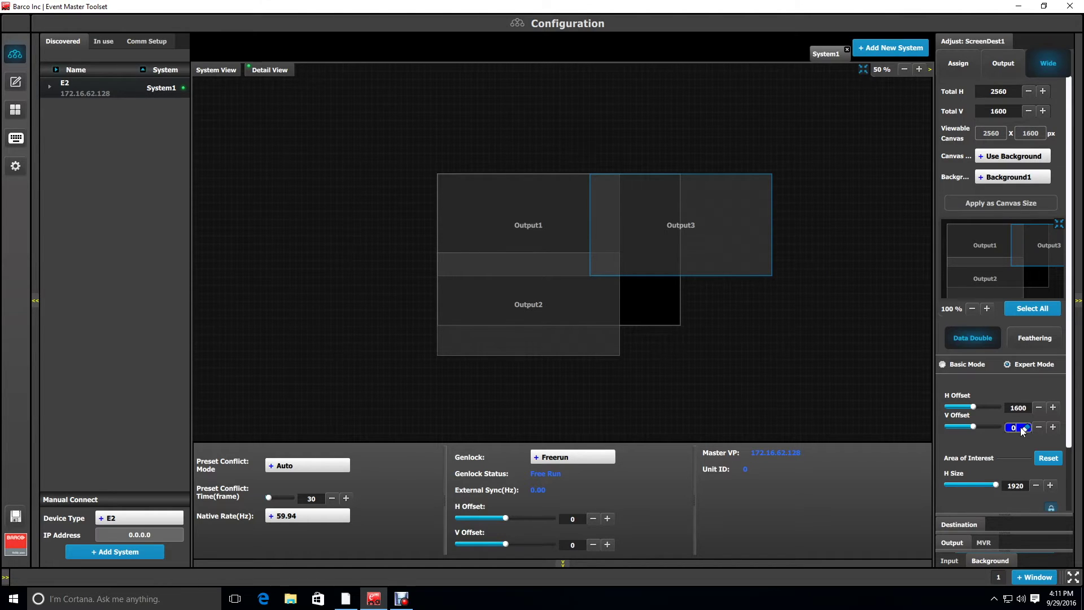
{"action": "type", "text": "200"}
{"action": "left_click", "coordinate": [1021, 443]}
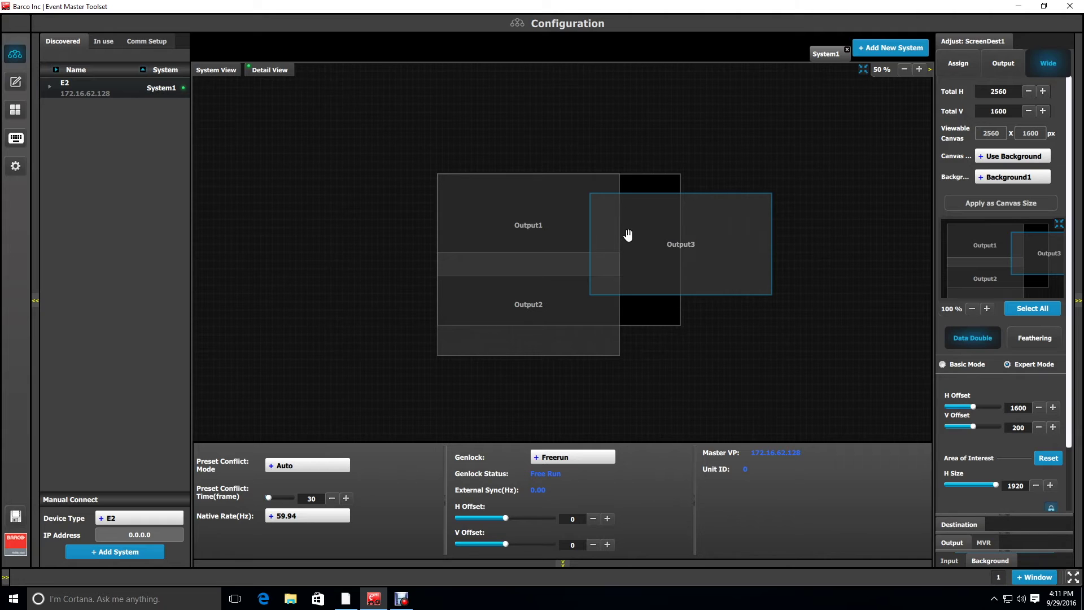
Deselect Output3 and select Output1 to view its 1920 × 1080 area of interest
{"action": "left_click", "coordinate": [691, 252]}
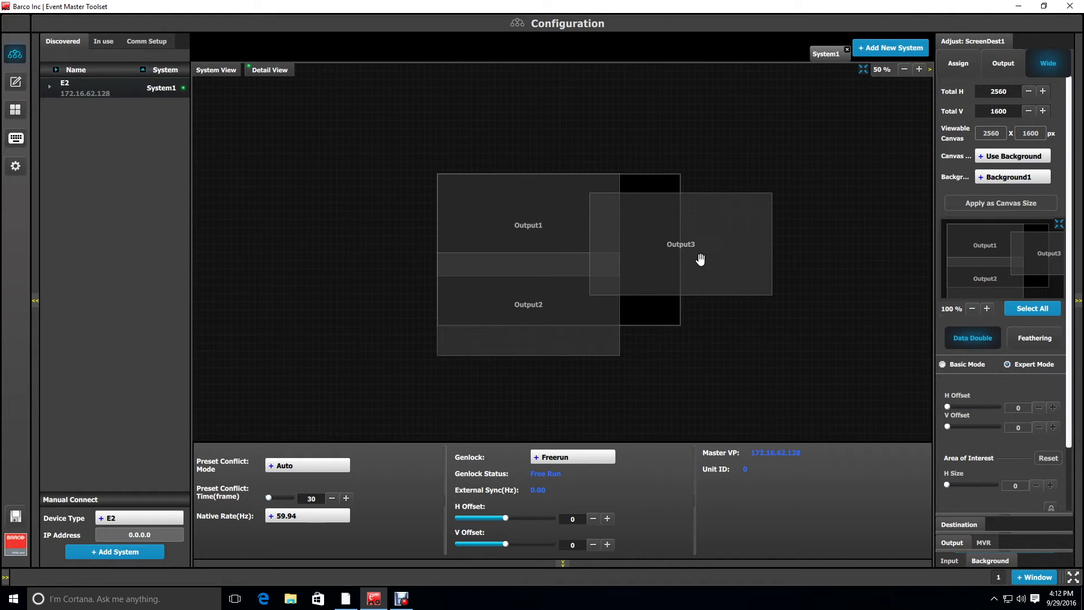
{"action": "left_click", "coordinate": [544, 229]}
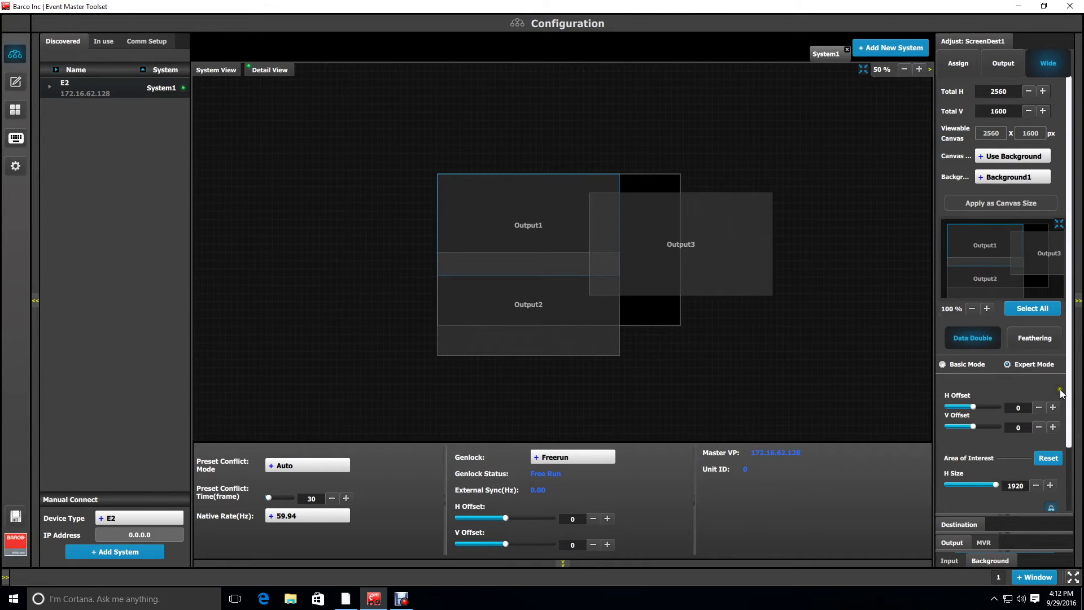
{"action": "scroll", "coordinate": [1071, 395], "scroll_direction": "down", "scroll_amount": 2}
{"action": "scroll", "coordinate": [1071, 395], "scroll_direction": "down", "scroll_amount": 1}
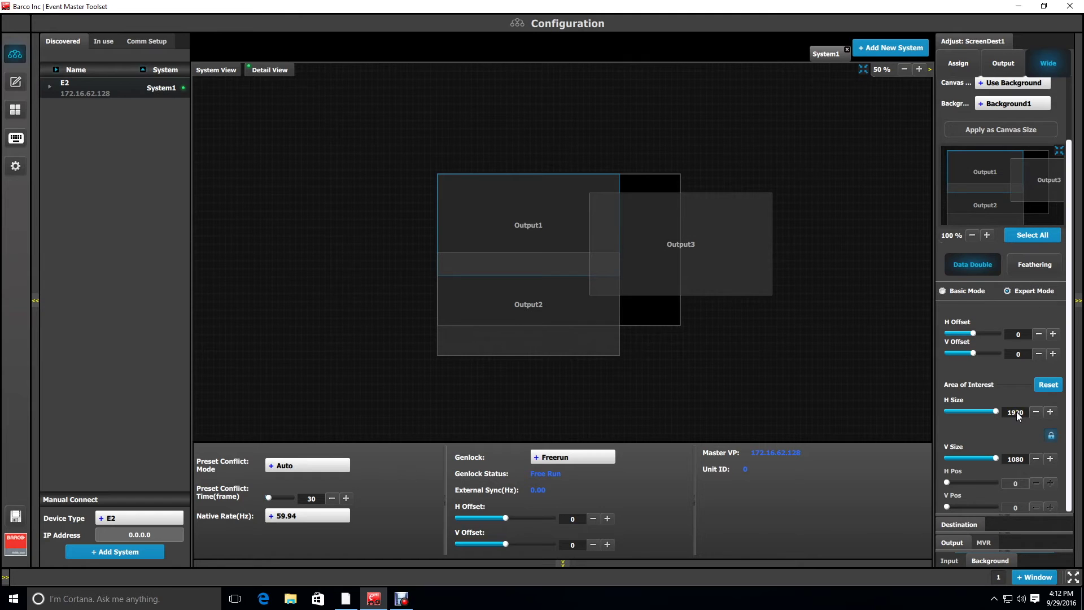
Set Output1's area of interest to 1024 × 768, re-entering the width after it changed to 1365
{"action": "double_click", "coordinate": [1015, 411]}
{"action": "key", "text": "BackSpace"}
{"action": "type", "text": "4"}
{"action": "left_click", "coordinate": [1017, 459]}
{"action": "key", "text": "BackSpace"}
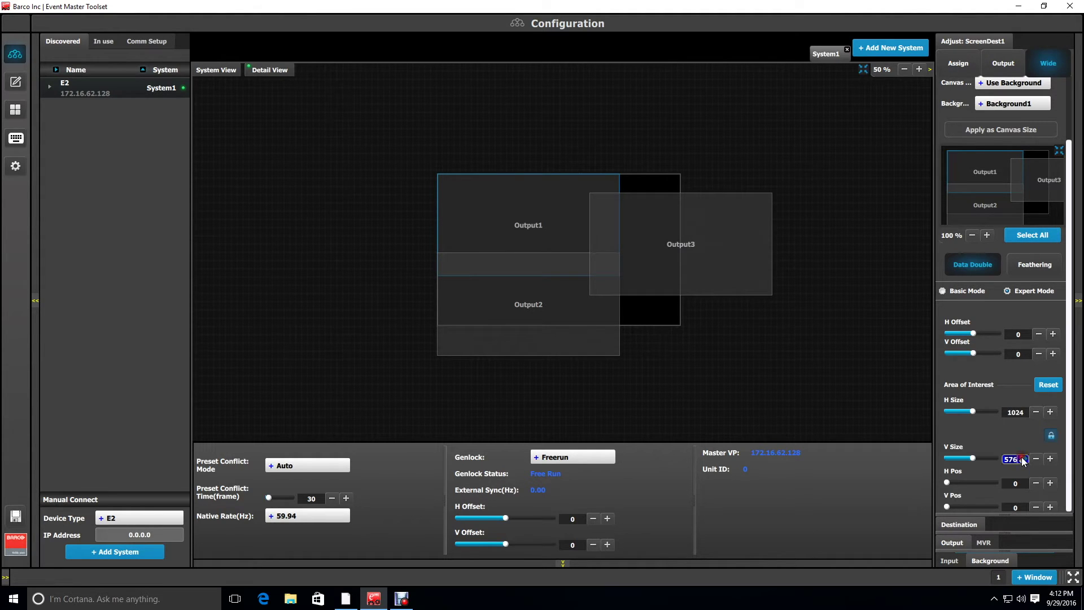
{"action": "type", "text": "7"}
{"action": "left_click", "coordinate": [1049, 438]}
{"action": "double_click", "coordinate": [1017, 413]}
{"action": "key", "text": "BackSpace"}
{"action": "type", "text": "1024"}
{"action": "left_click", "coordinate": [1020, 460]}
{"action": "key", "text": "Return"}
Select only Output2 on the canvas after toggling Output1 in and out
{"action": "left_click", "coordinate": [533, 221]}
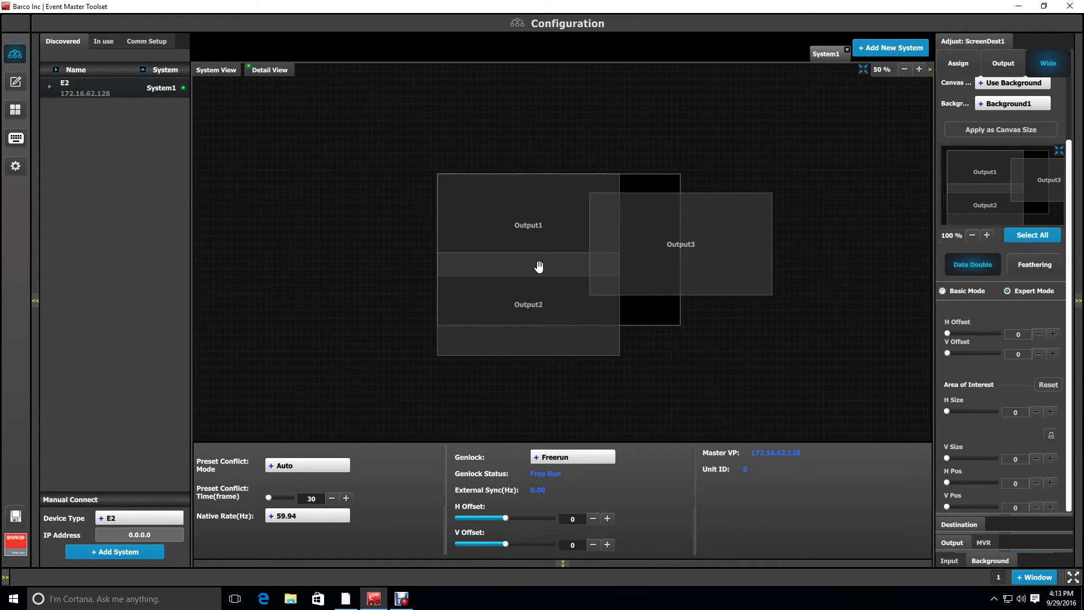
{"action": "left_click", "coordinate": [543, 303]}
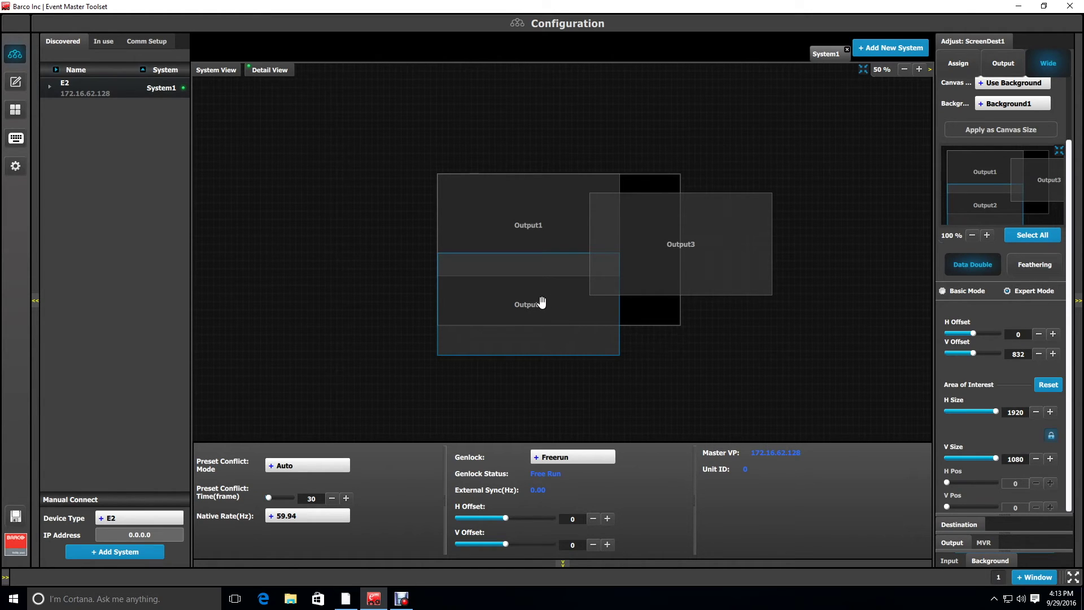
{"action": "left_click", "coordinate": [541, 224], "text": "ctrl"}
{"action": "left_click", "coordinate": [530, 229], "text": "ctrl"}
{"action": "left_click", "coordinate": [568, 300]}
Set Output2's area-of-interest height to 768 with aspect lock on, giving 1365 × 768
{"action": "left_click", "coordinate": [1022, 412]}
{"action": "double_click", "coordinate": [1021, 412]}
{"action": "type", "text": "1"}
{"action": "type", "text": "024"}
{"action": "double_click", "coordinate": [1013, 458]}
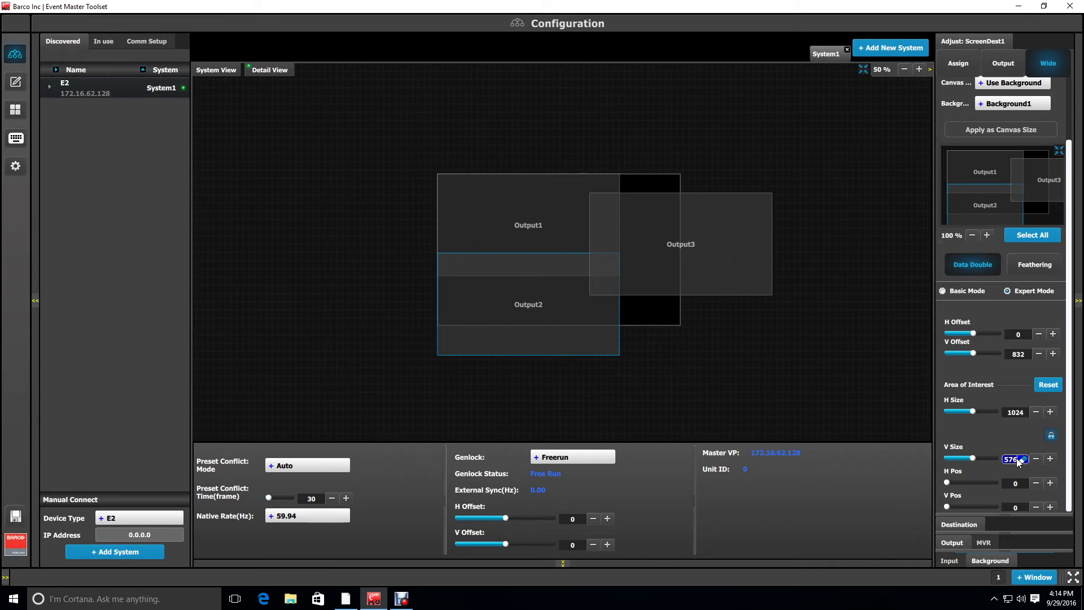
{"action": "key", "text": "BackSpace"}
{"action": "type", "text": "68"}
{"action": "key", "text": "Return"}
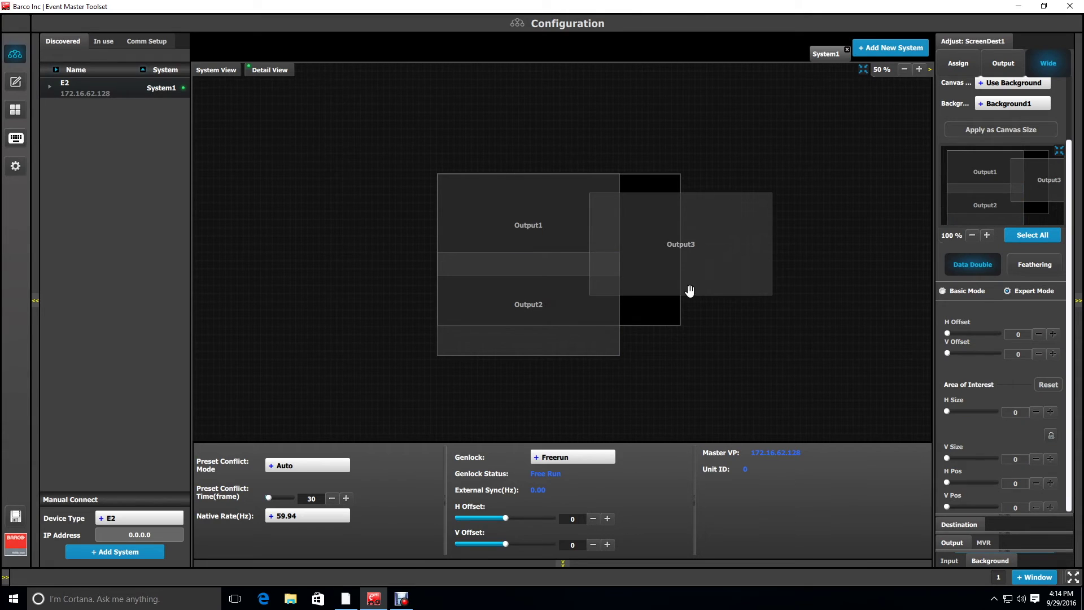
Select Output3 and set its area-of-interest width to 800, giving 800 × 450
{"action": "left_click", "coordinate": [686, 249]}
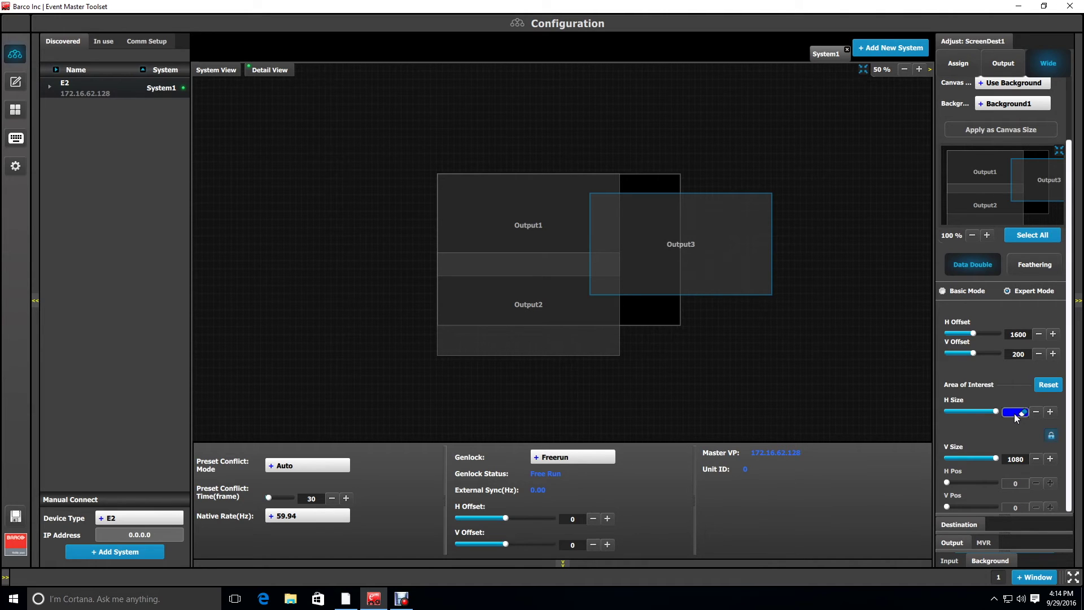
{"action": "type", "text": "800"}
{"action": "key", "text": "Return"}
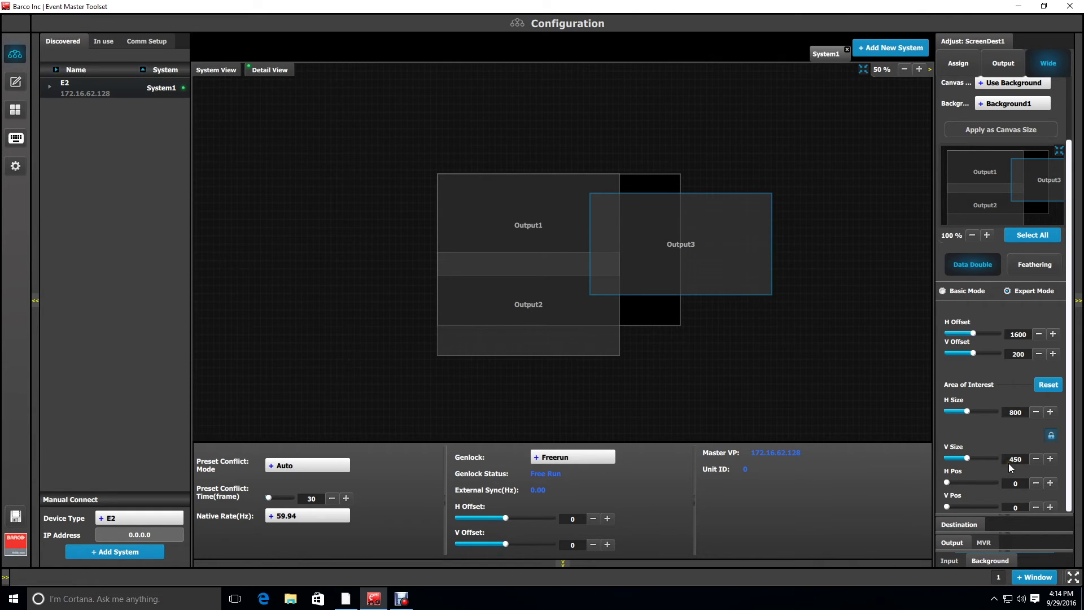
Unlock aspect, set Output3's area-of-interest height to 1080, and save the configuration
{"action": "left_click", "coordinate": [1050, 439]}
{"action": "type", "text": "1080"}
{"action": "key", "text": "Return"}
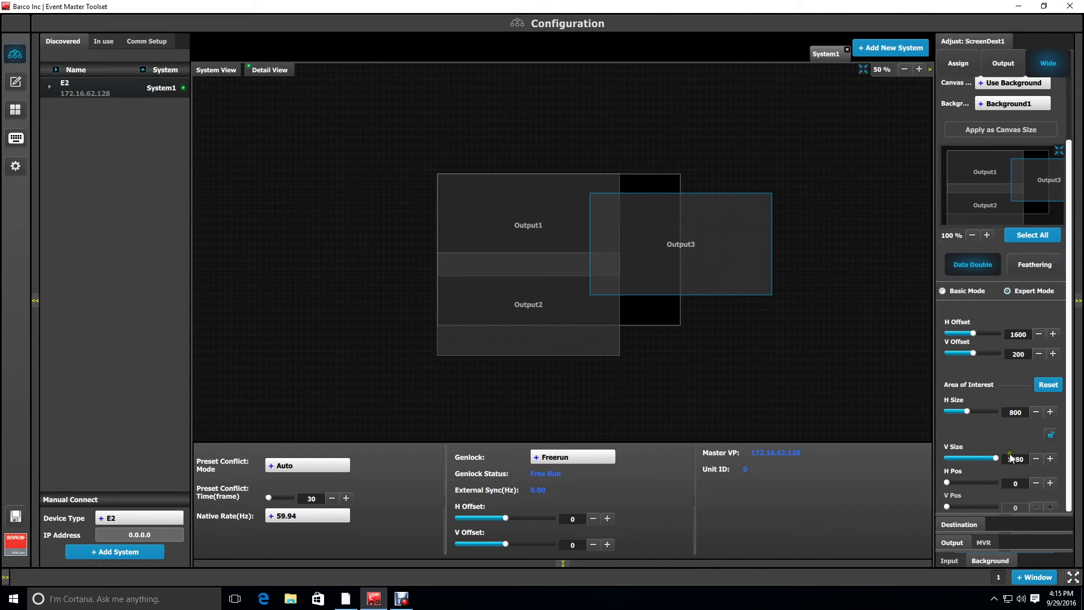
{"action": "left_click", "coordinate": [682, 251]}
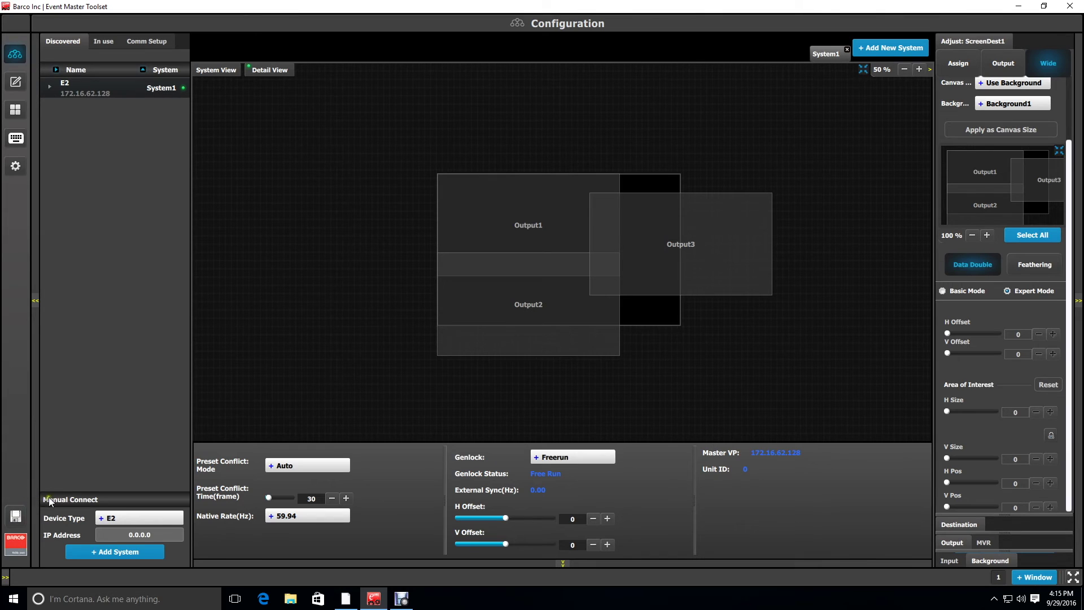
{"action": "left_click", "coordinate": [16, 516]}
Place ScreenDest1's Preview as a large, centred window on the MVROut1 multiviewer, then return to Configuration
{"action": "left_click", "coordinate": [15, 111]}
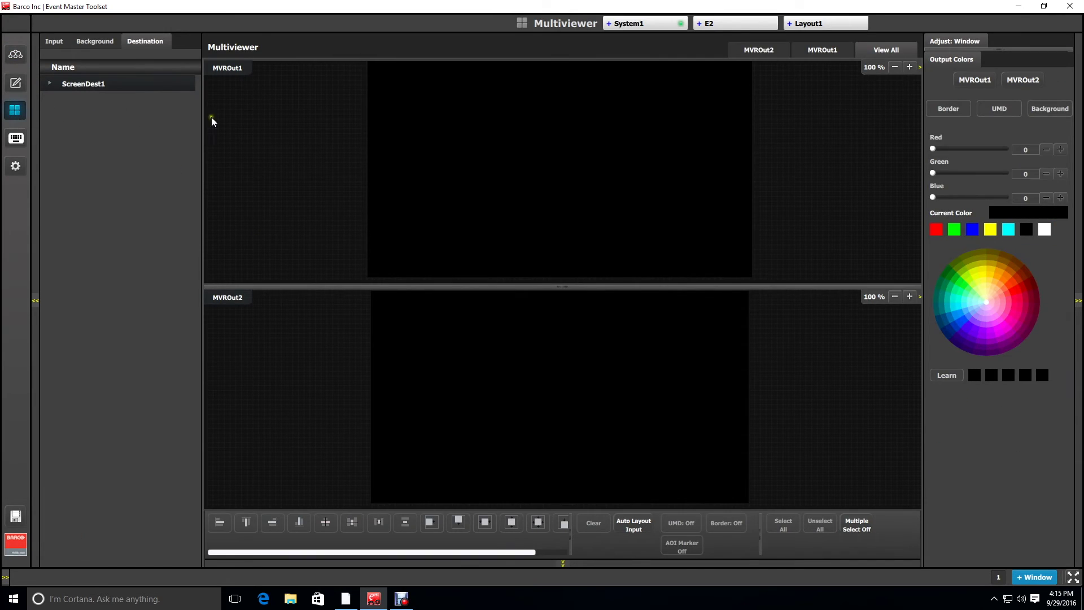
{"action": "left_click", "coordinate": [822, 50]}
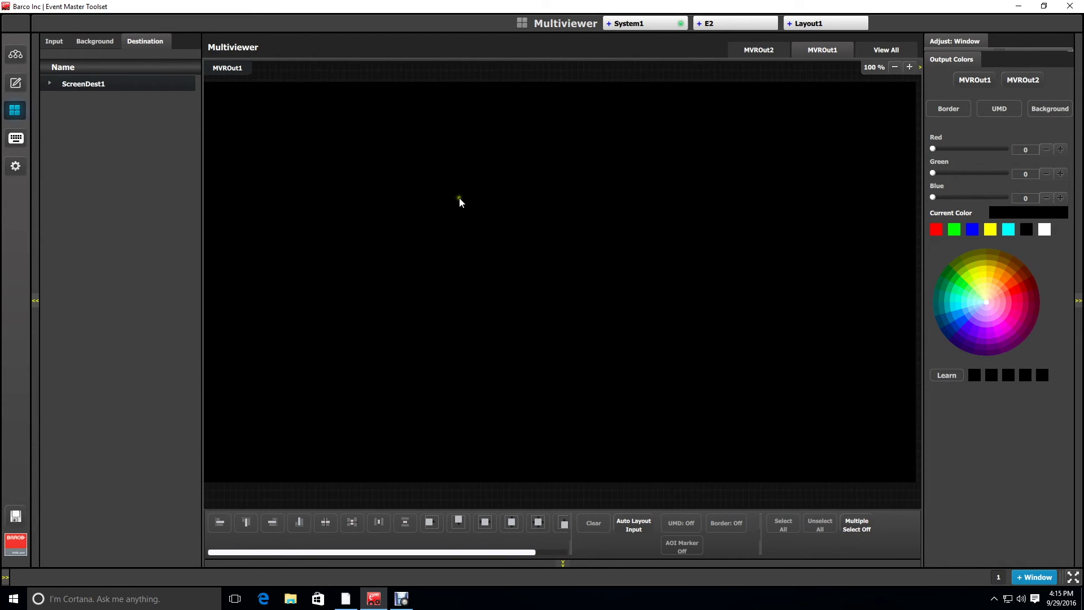
{"action": "left_click", "coordinate": [50, 85]}
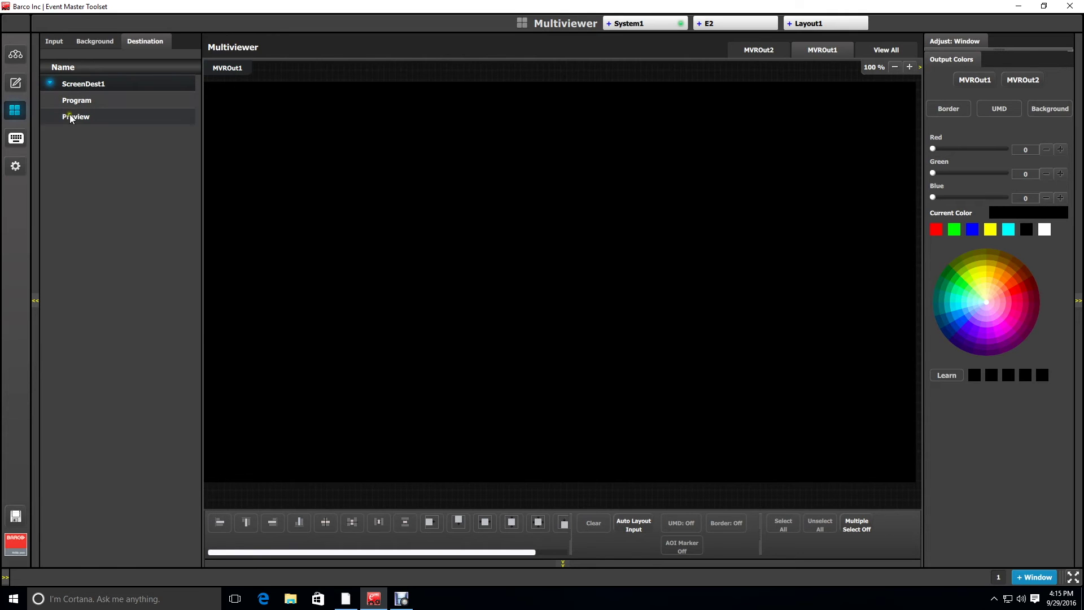
{"action": "mouse_move", "coordinate": [72, 119]}
{"action": "left_mouse_down"}
{"action": "mouse_move", "coordinate": [359, 186]}
{"action": "mouse_move", "coordinate": [398, 223]}
{"action": "left_mouse_up"}
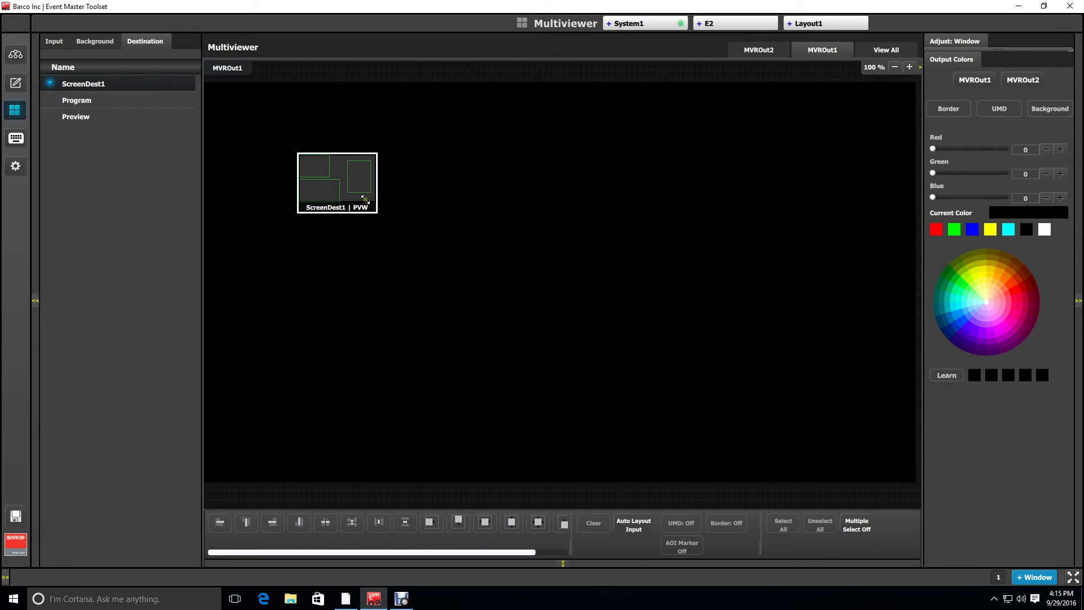
{"action": "left_click_drag", "start_coordinate": [373, 209], "coordinate": [743, 428]}
{"action": "left_click_drag", "start_coordinate": [581, 386], "coordinate": [644, 384]}
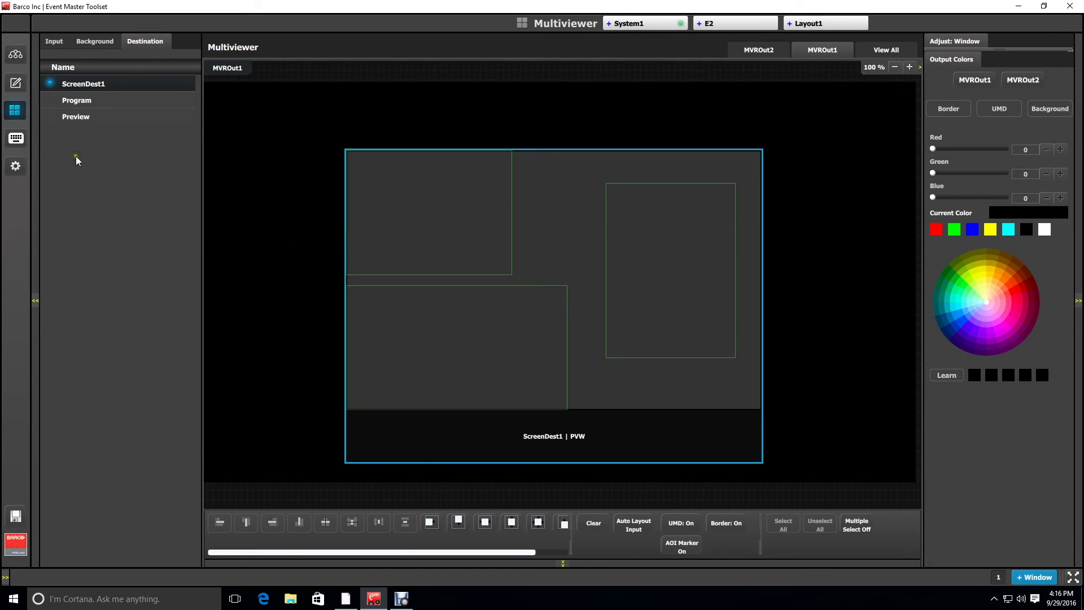
{"action": "left_click", "coordinate": [14, 56]}
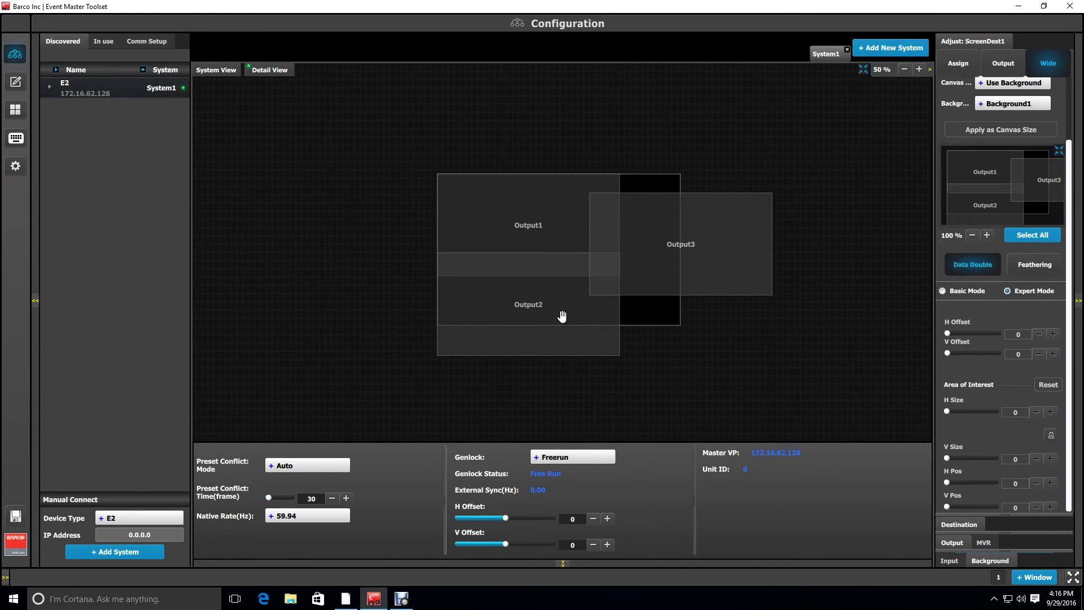
Unlock Output2's aspect lock and set its area-of-interest horizontal size to 1024
{"action": "left_click", "coordinate": [531, 313]}
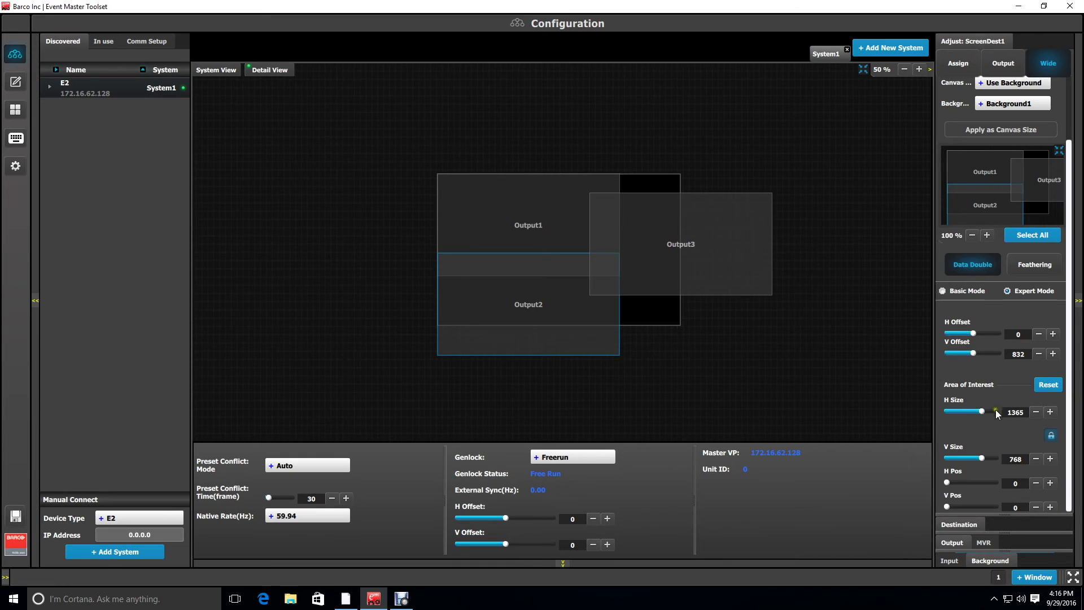
{"action": "left_click", "coordinate": [1052, 436]}
{"action": "left_click", "coordinate": [1051, 435]}
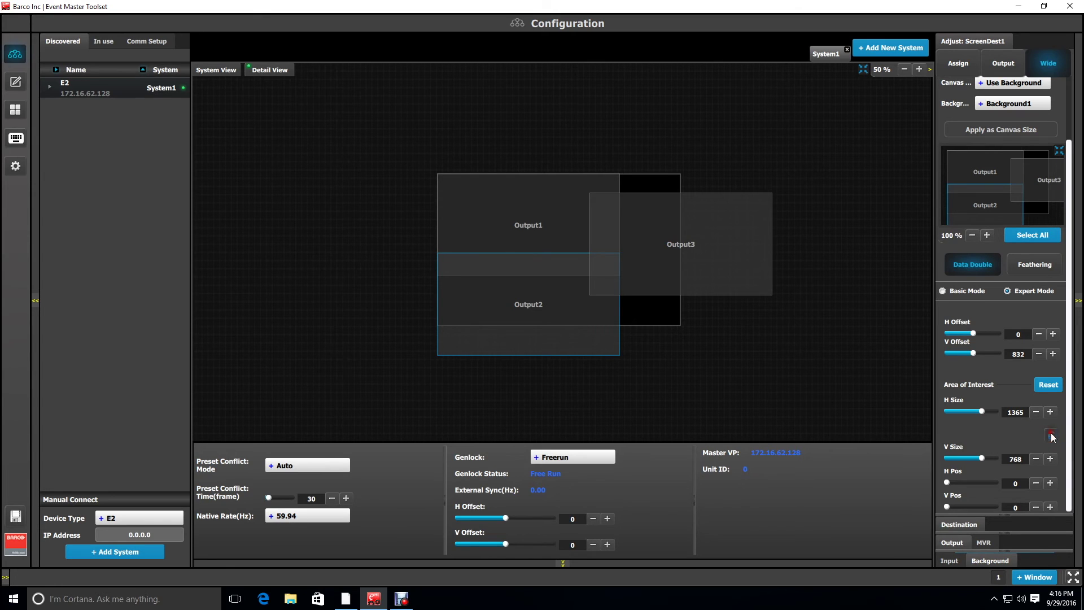
{"action": "double_click", "coordinate": [1016, 412]}
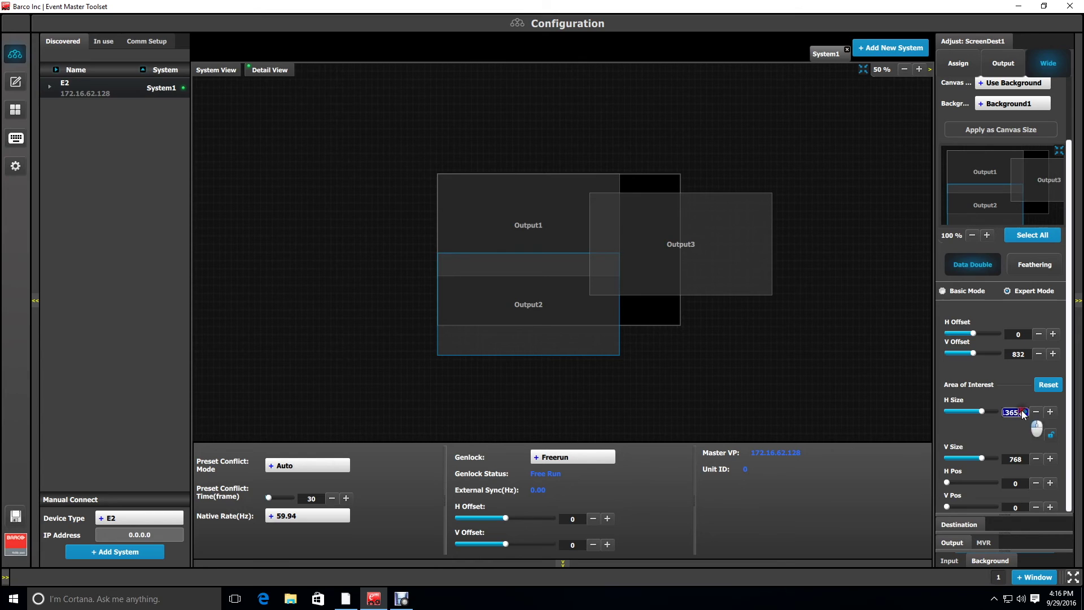
{"action": "left_click", "coordinate": [1021, 414]}
{"action": "type", "text": "1024"}
{"action": "key", "text": "Return"}
{"action": "left_click", "coordinate": [16, 110]}
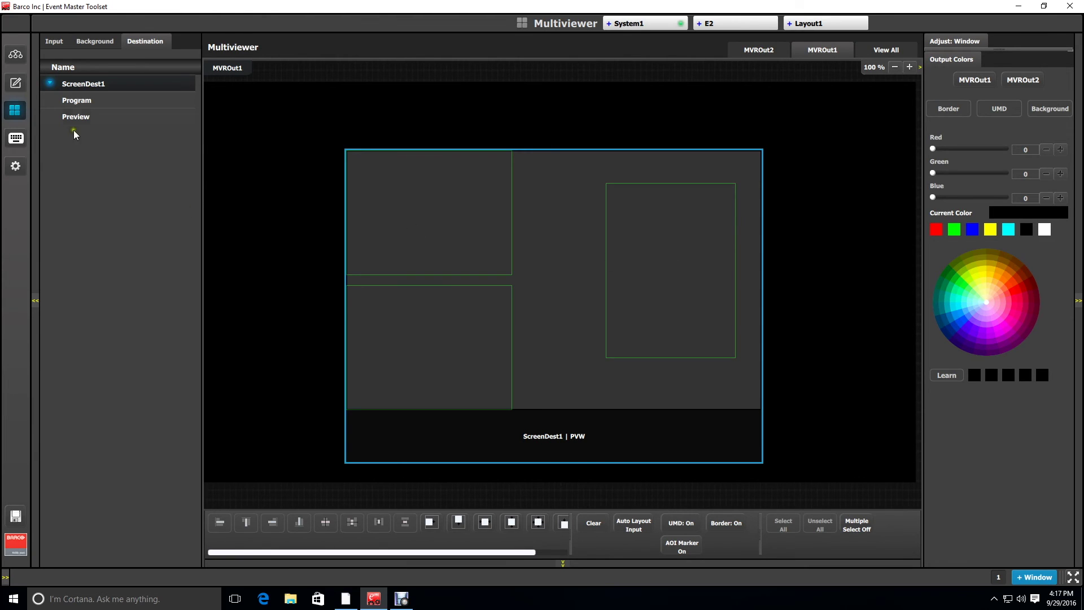
In Programming, drop Background1 onto ScreenDest1's preview, then go back to the Multiviewer
{"action": "left_click", "coordinate": [15, 83]}
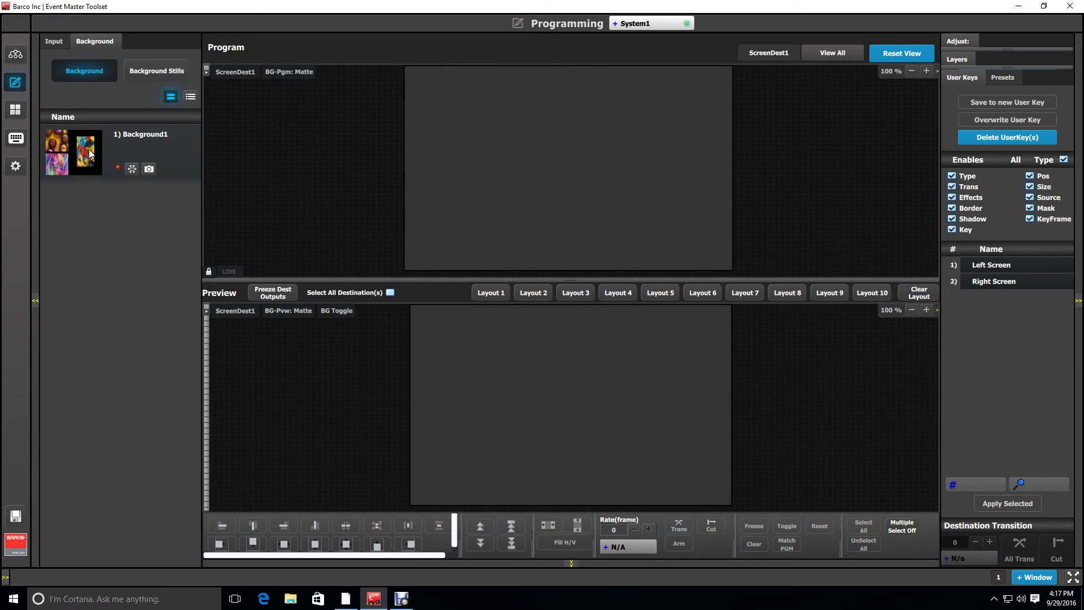
{"action": "left_click_drag", "start_coordinate": [113, 148], "coordinate": [497, 375]}
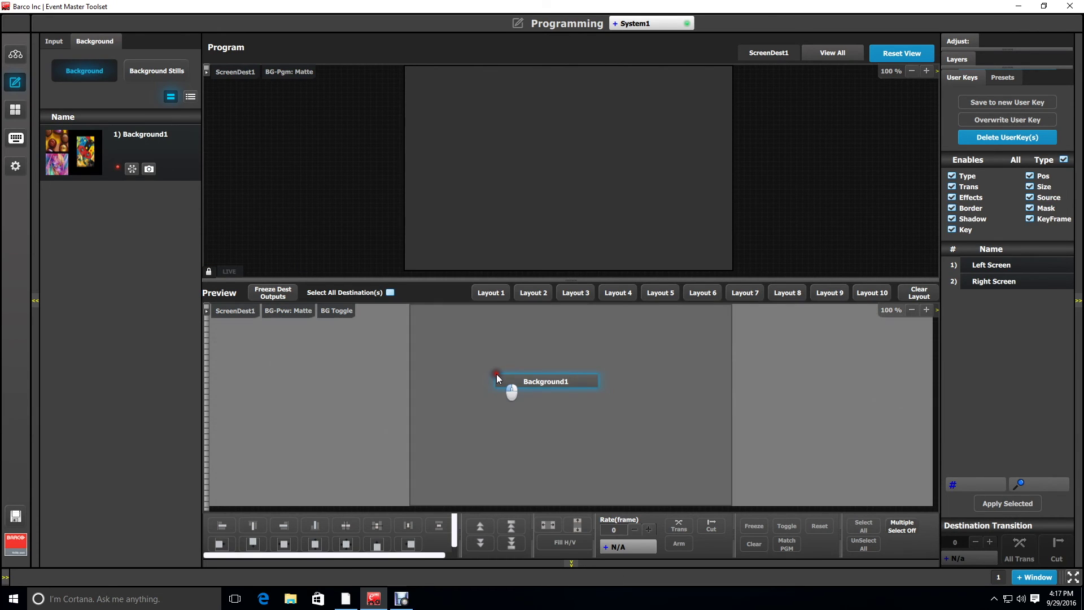
{"action": "left_click_drag", "start_coordinate": [496, 376], "coordinate": [499, 375]}
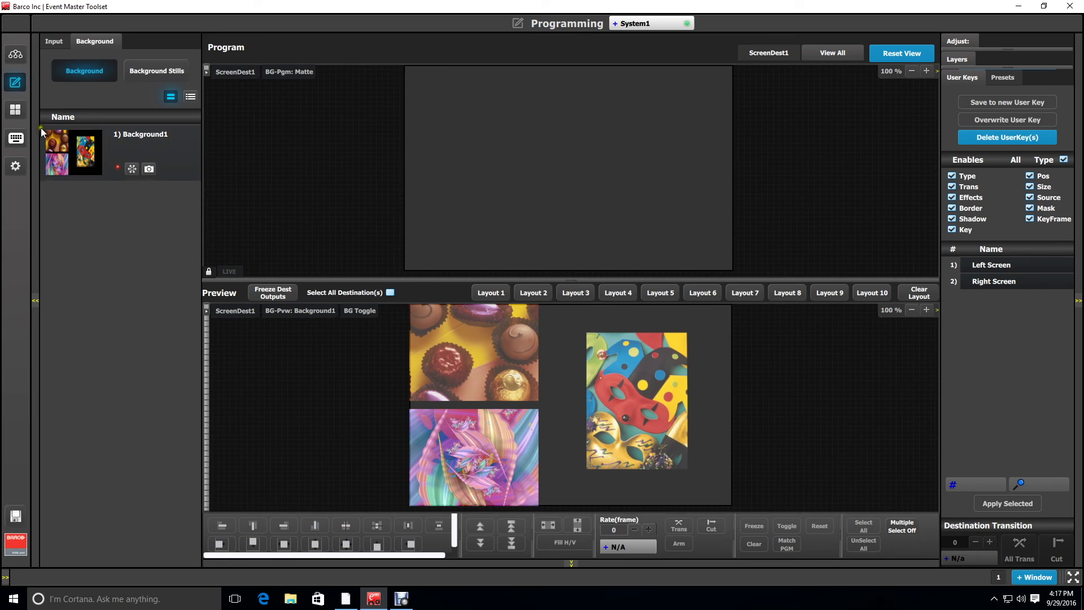
{"action": "left_click", "coordinate": [15, 109]}
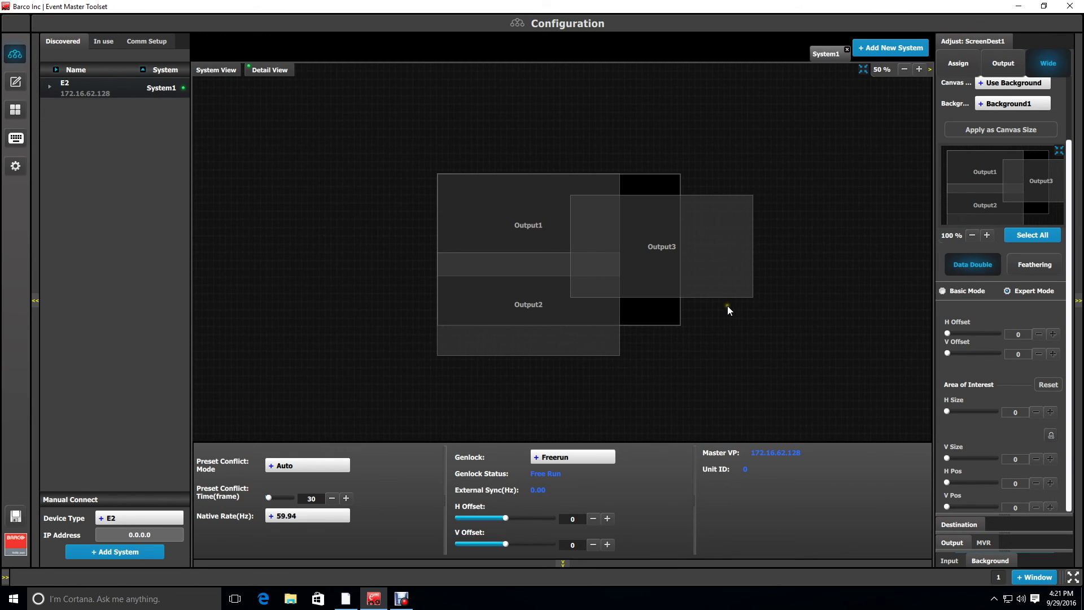
Check Output3's 800 by 1080 area of interest, then view the Multiviewer preview
{"action": "left_click", "coordinate": [687, 265]}
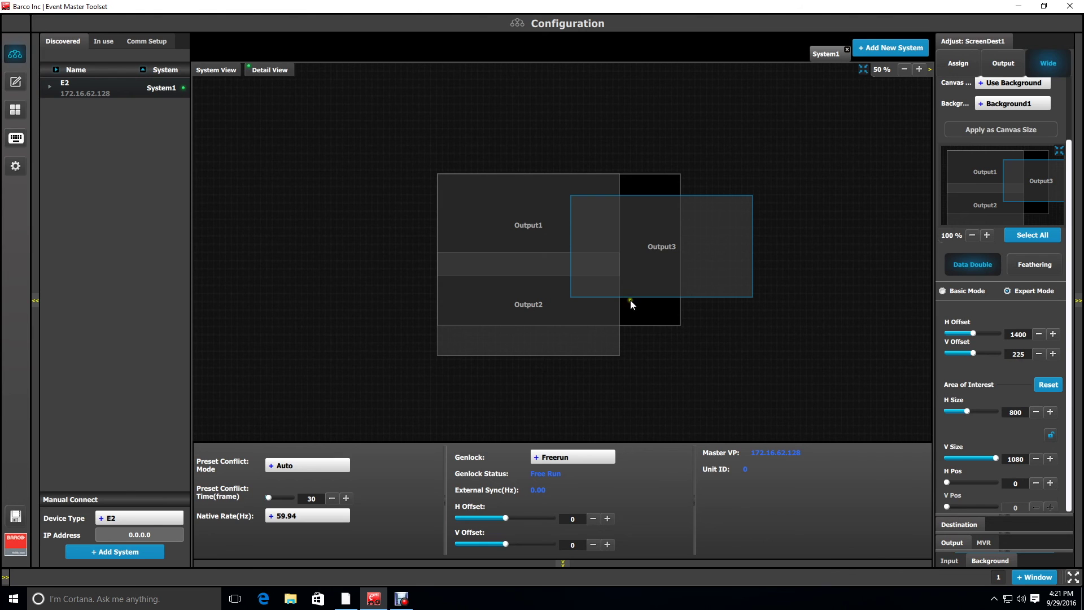
{"action": "left_click", "coordinate": [17, 111]}
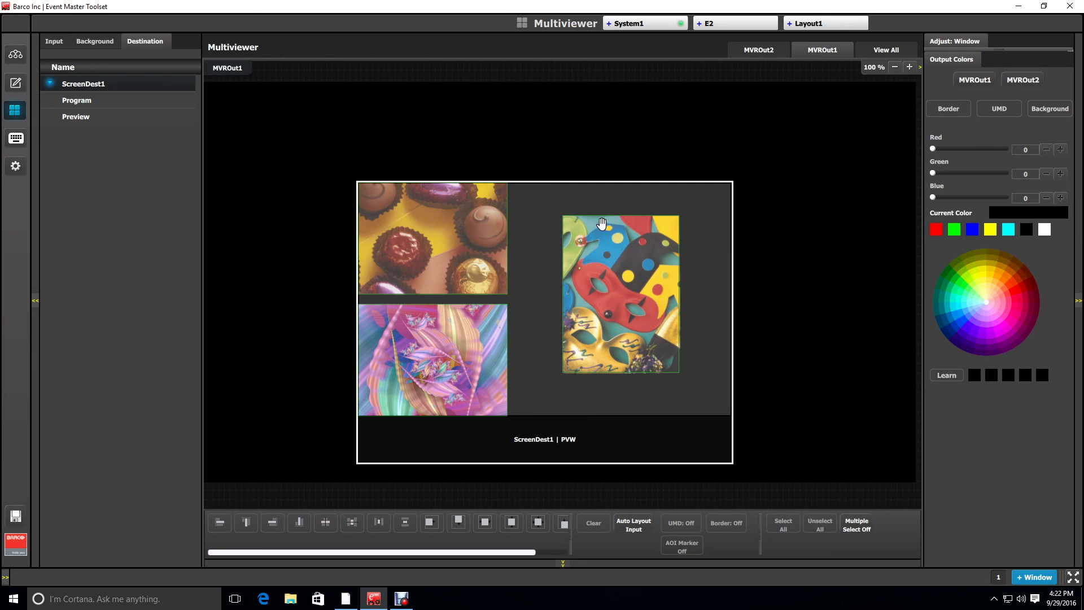
Return to the Programming view and list the video inputs
{"action": "left_click", "coordinate": [15, 84]}
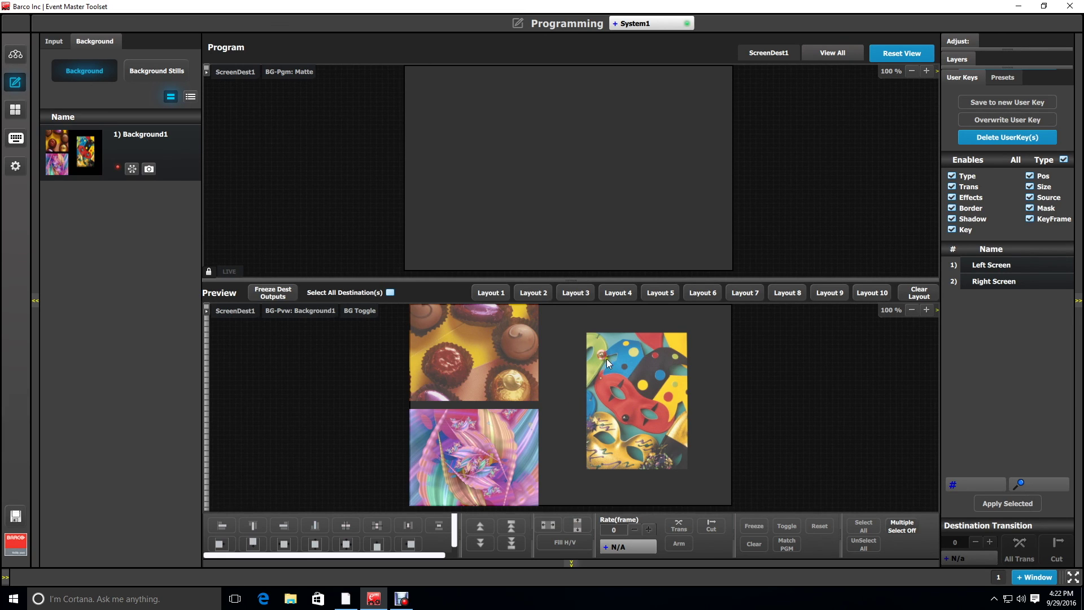
{"action": "left_click", "coordinate": [57, 41]}
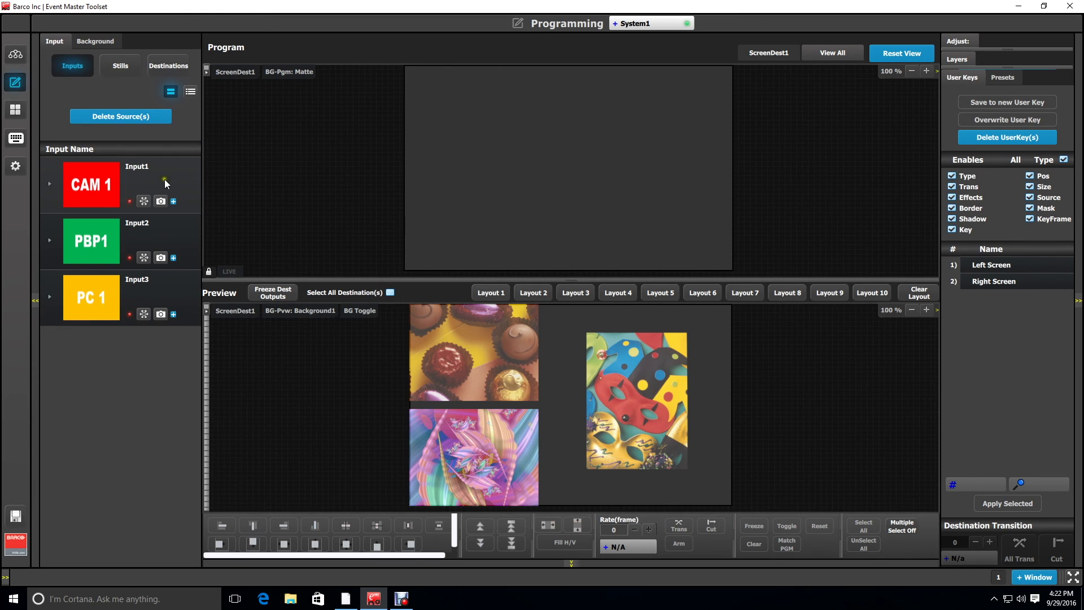
Add CAM 1 as a PIP layer on ScreenDest1's preview, sized over the top-left chocolates image
{"action": "left_click_drag", "start_coordinate": [156, 177], "coordinate": [393, 329]}
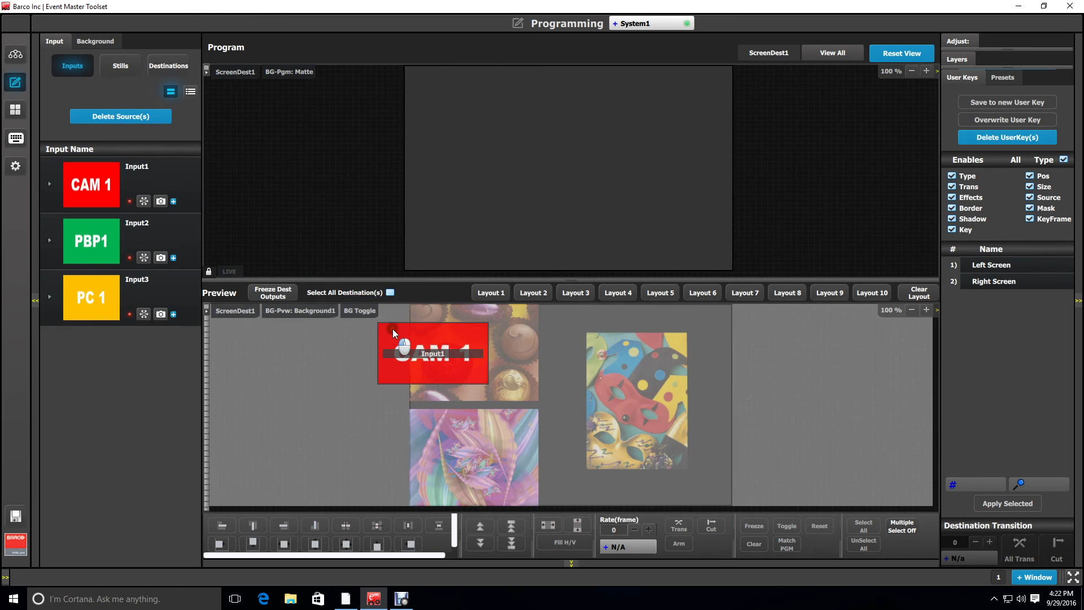
{"action": "left_click_drag", "start_coordinate": [392, 329], "coordinate": [440, 328]}
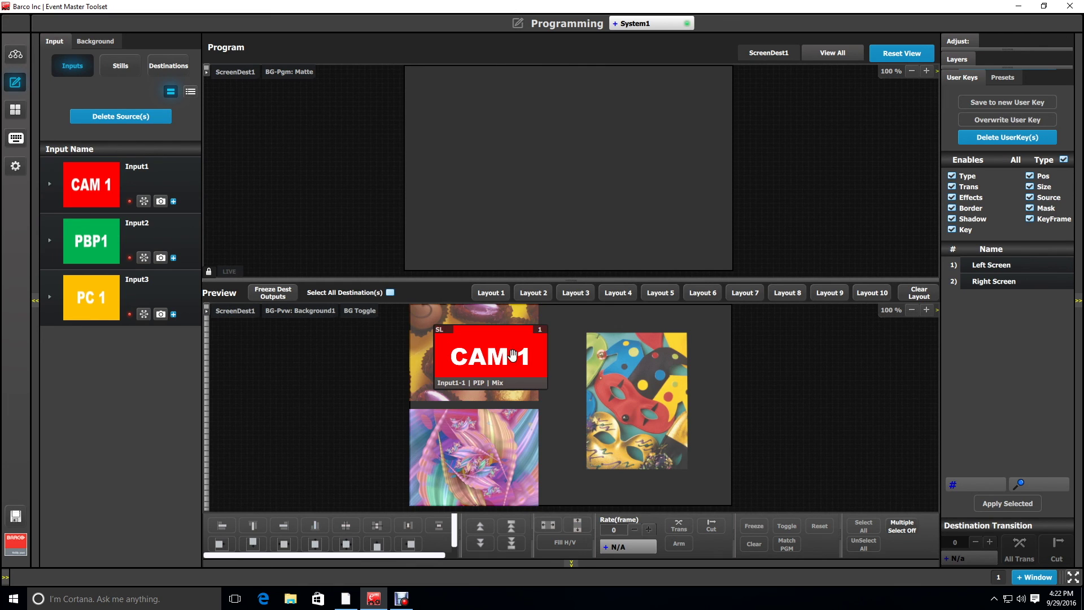
{"action": "left_click_drag", "start_coordinate": [512, 355], "coordinate": [490, 349]}
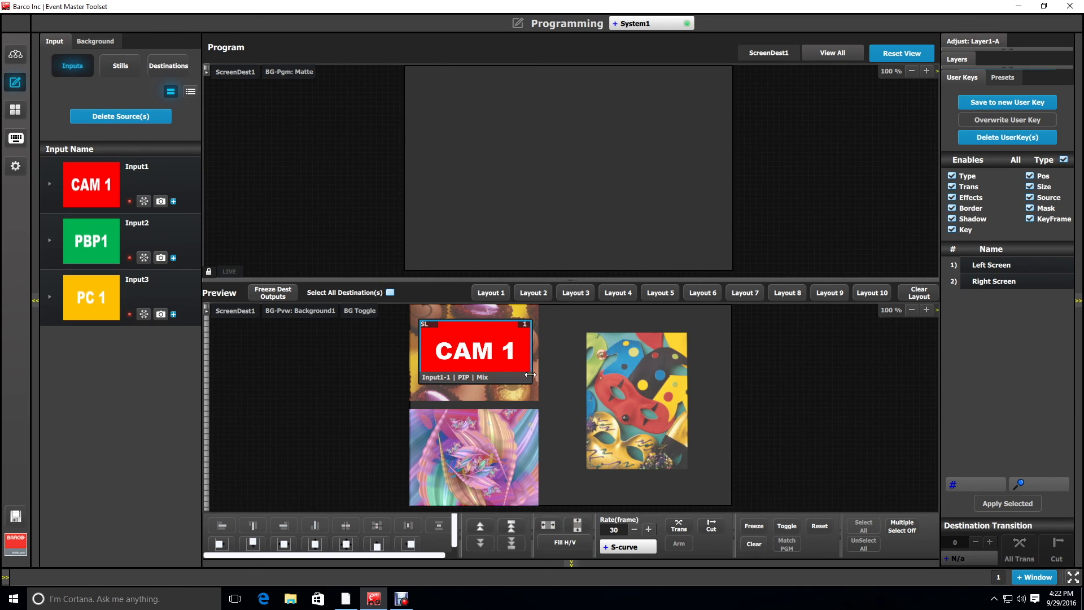
{"action": "mouse_move", "coordinate": [529, 374]}
{"action": "left_mouse_down"}
{"action": "mouse_move", "coordinate": [712, 455]}
{"action": "mouse_move", "coordinate": [744, 458]}
{"action": "left_mouse_up"}
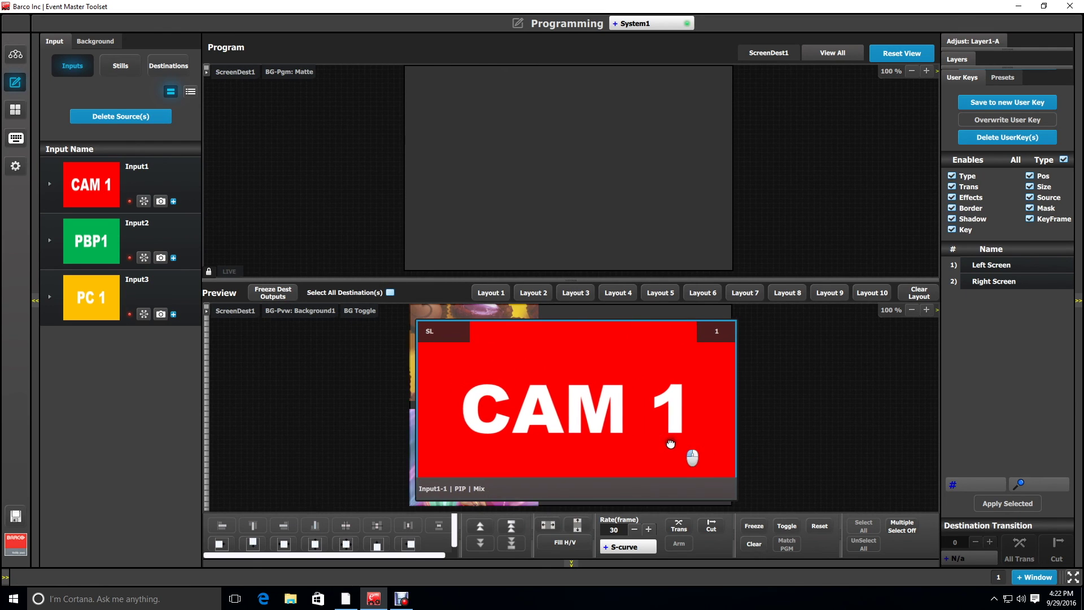
{"action": "left_click_drag", "start_coordinate": [670, 444], "coordinate": [672, 432]}
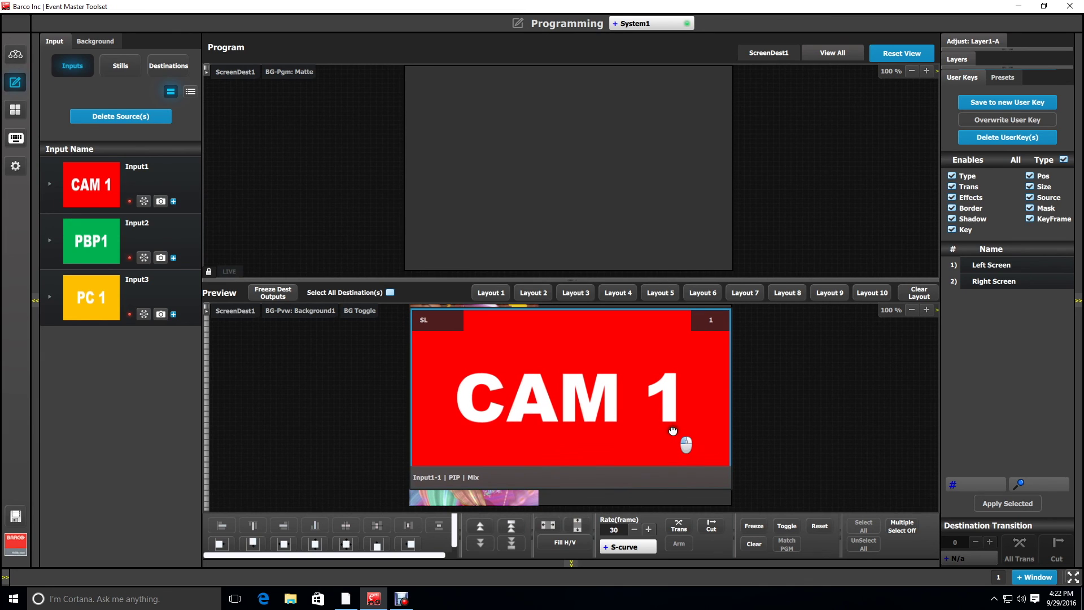
{"action": "left_click_drag", "start_coordinate": [672, 432], "coordinate": [670, 436]}
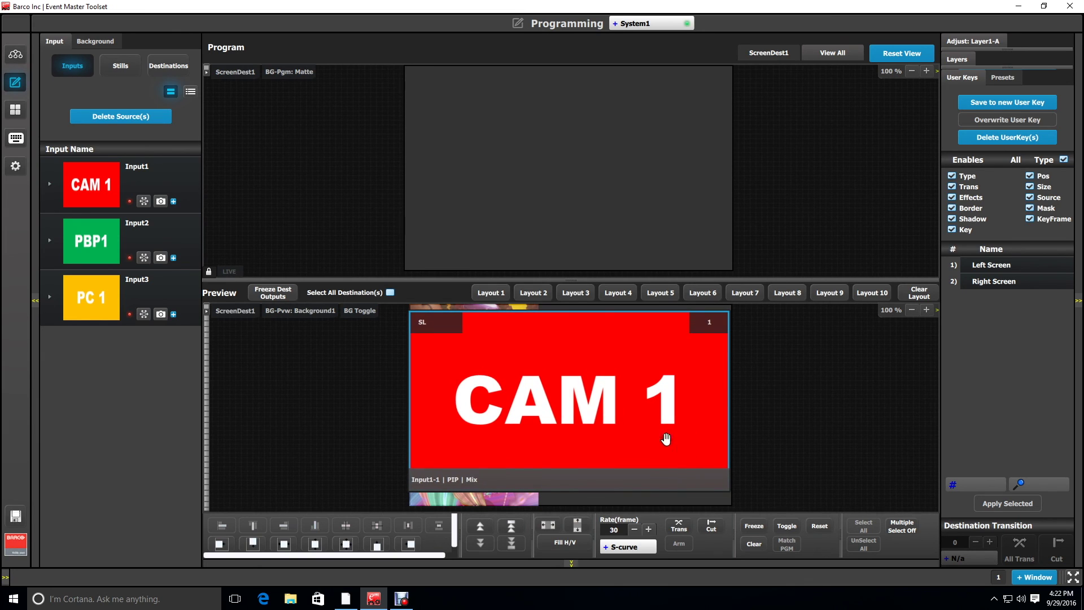
{"action": "left_click_drag", "start_coordinate": [726, 472], "coordinate": [522, 393]}
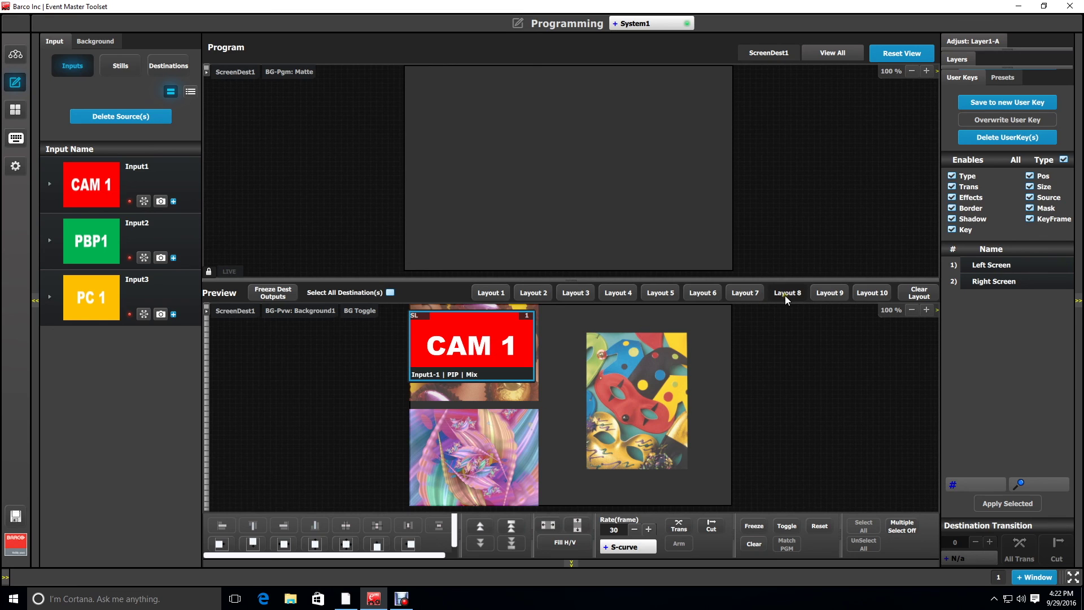
{"action": "left_click", "coordinate": [980, 39]}
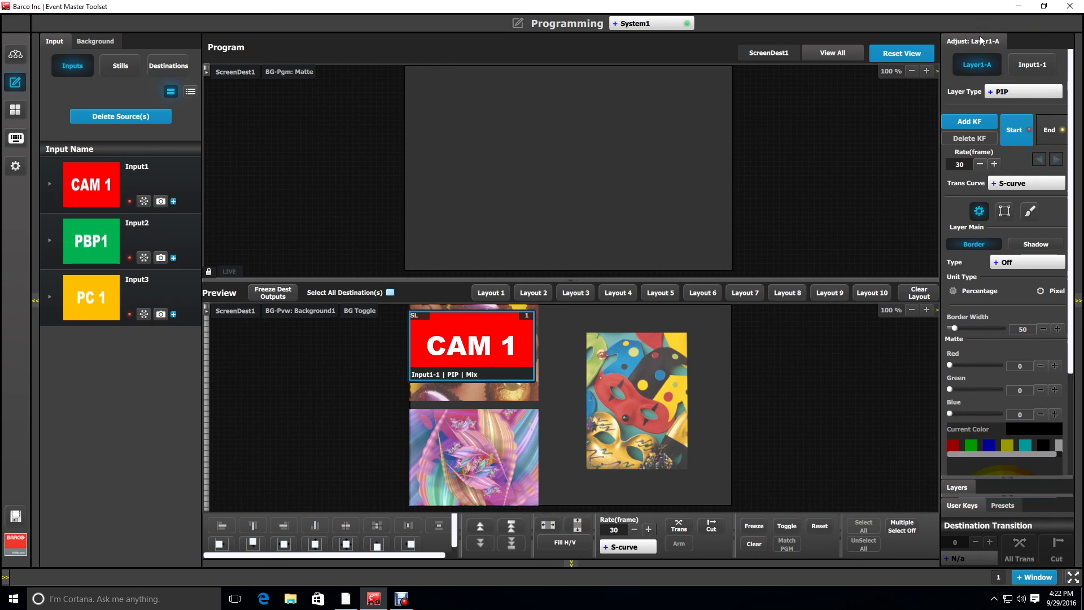
Unlock Layer1-A's aspect ratio and stretch CAM 1 to 996x1435 over both left images
{"action": "left_click", "coordinate": [1004, 210]}
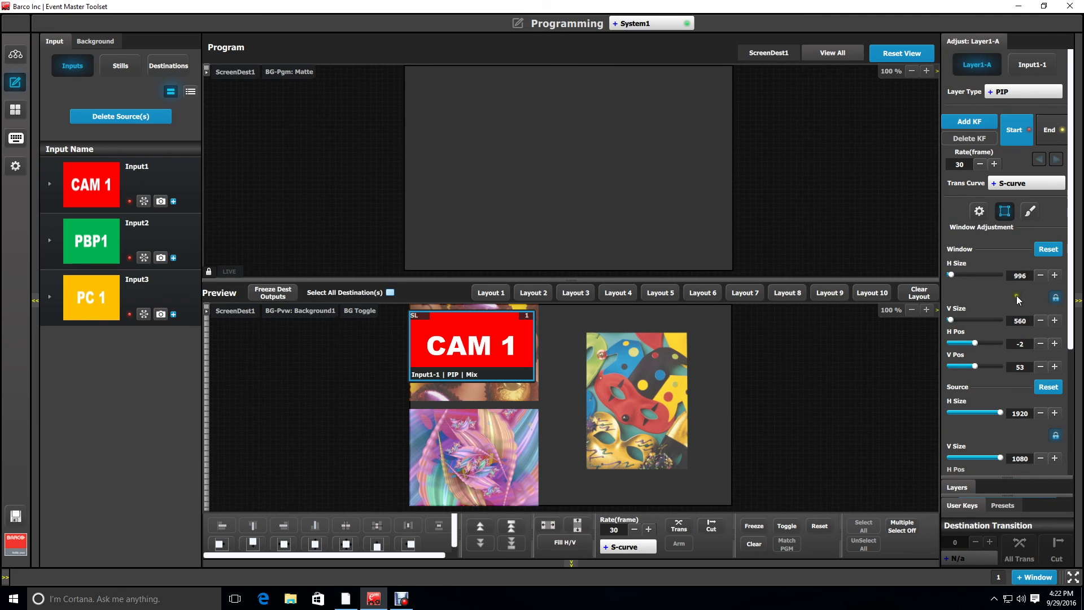
{"action": "left_click", "coordinate": [1055, 298]}
{"action": "left_click", "coordinate": [490, 377]}
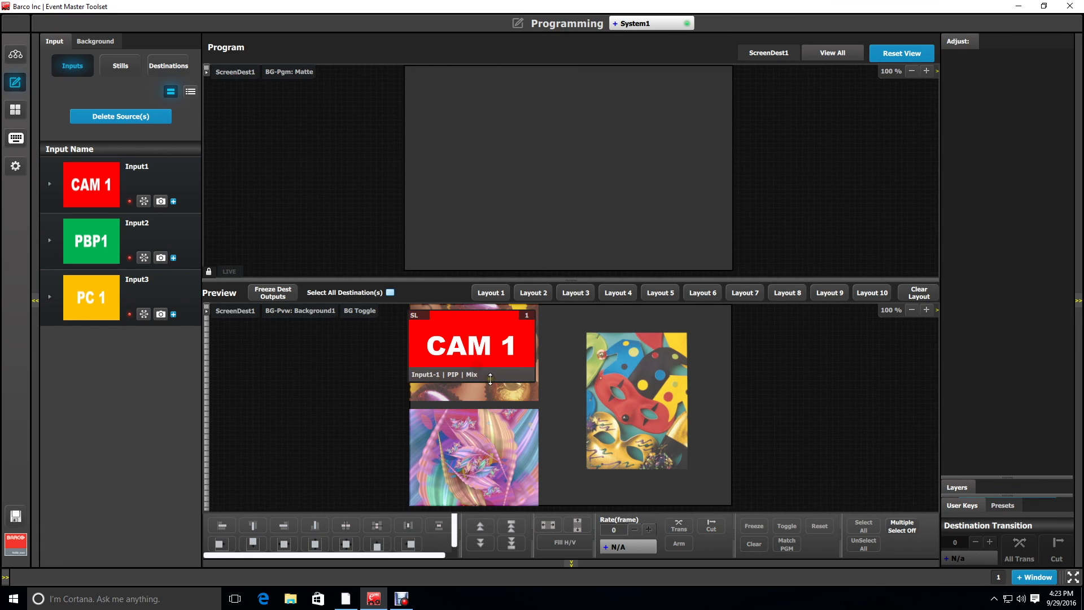
{"action": "left_click_drag", "start_coordinate": [489, 378], "coordinate": [490, 497]}
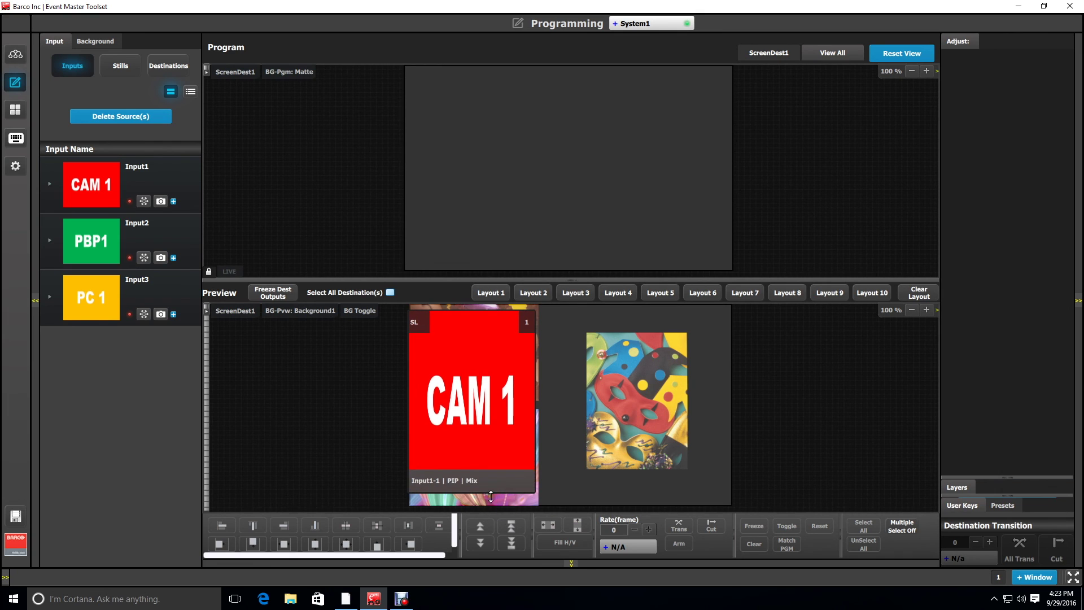
{"action": "left_click_drag", "start_coordinate": [493, 457], "coordinate": [505, 456]}
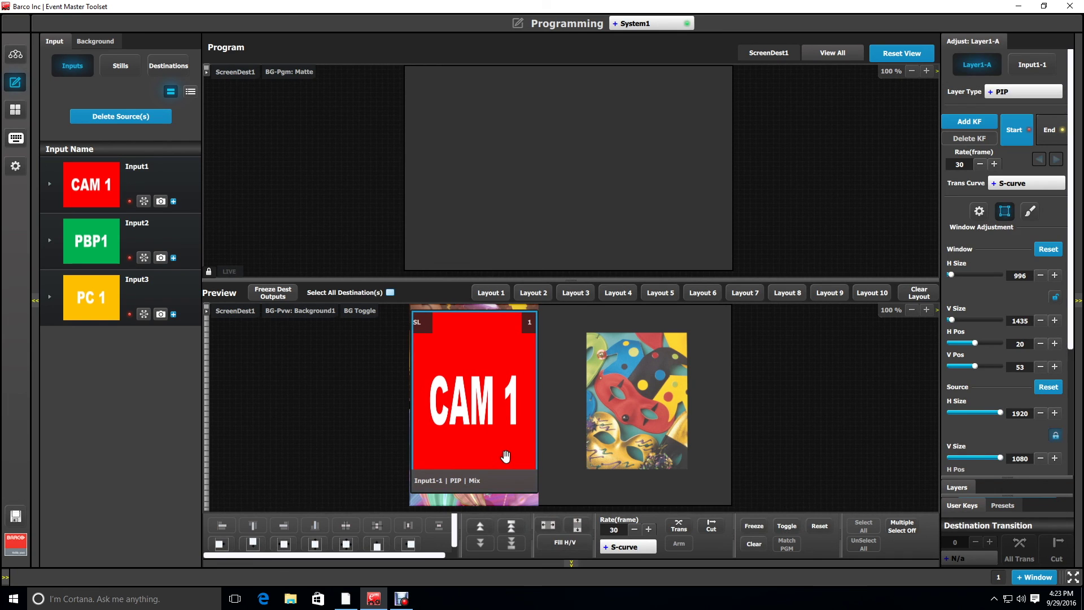